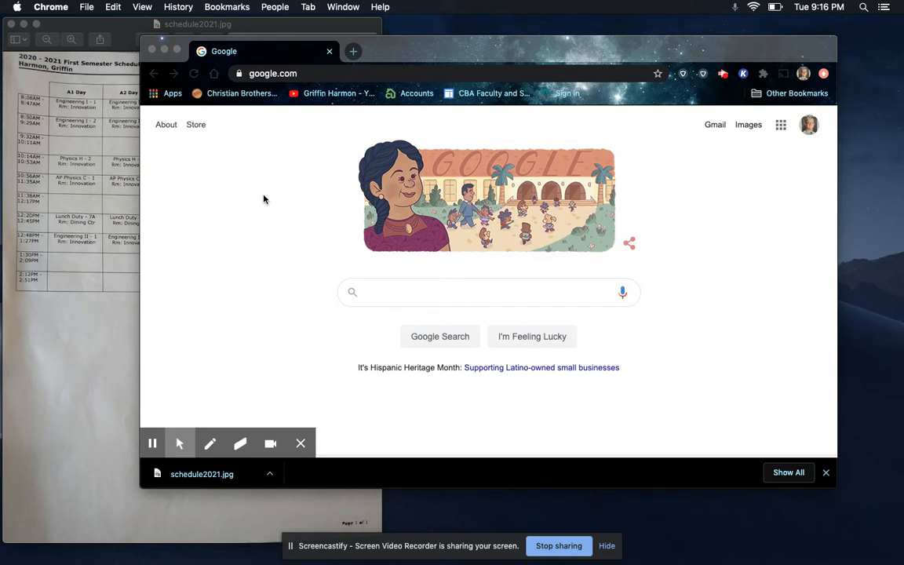
Step: View the schedule2021.jpg image in Preview, then return to Chrome's Google search box
{"action": "left_click", "coordinate": [51, 268]}
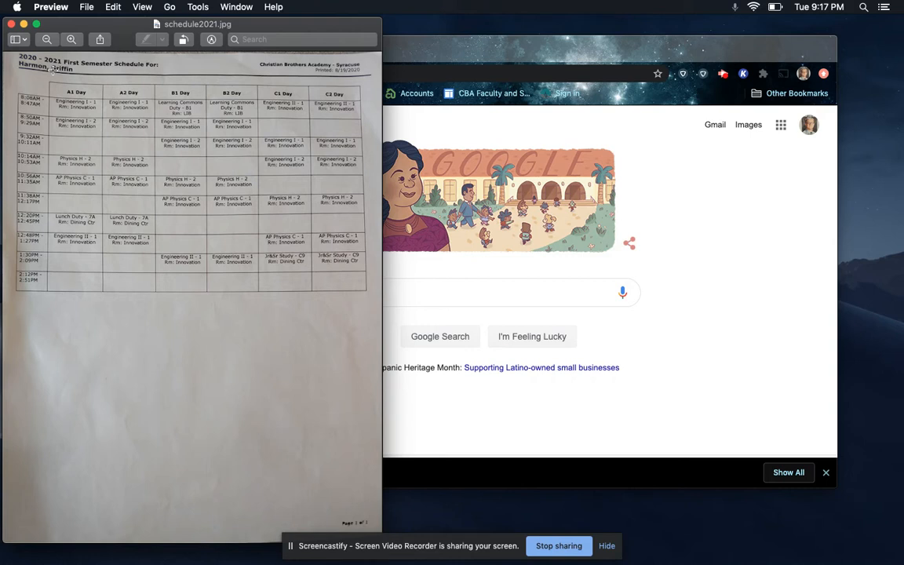
{"action": "left_click", "coordinate": [653, 313]}
{"action": "left_click", "coordinate": [523, 294]}
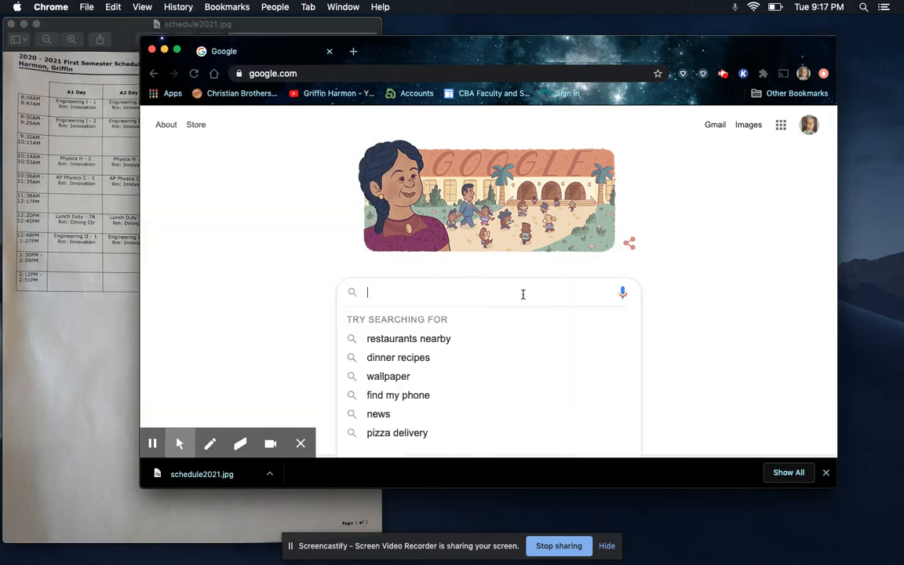
Step: Search Google for 'autodesk fusion 360 education download'
{"action": "type", "text": "autodesk"}
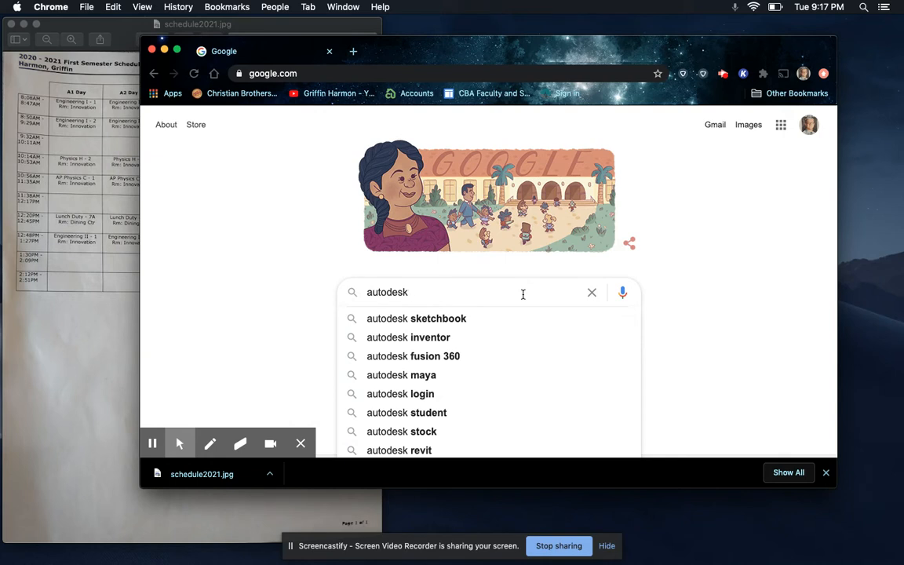
{"action": "type", "text": "fusiao"}
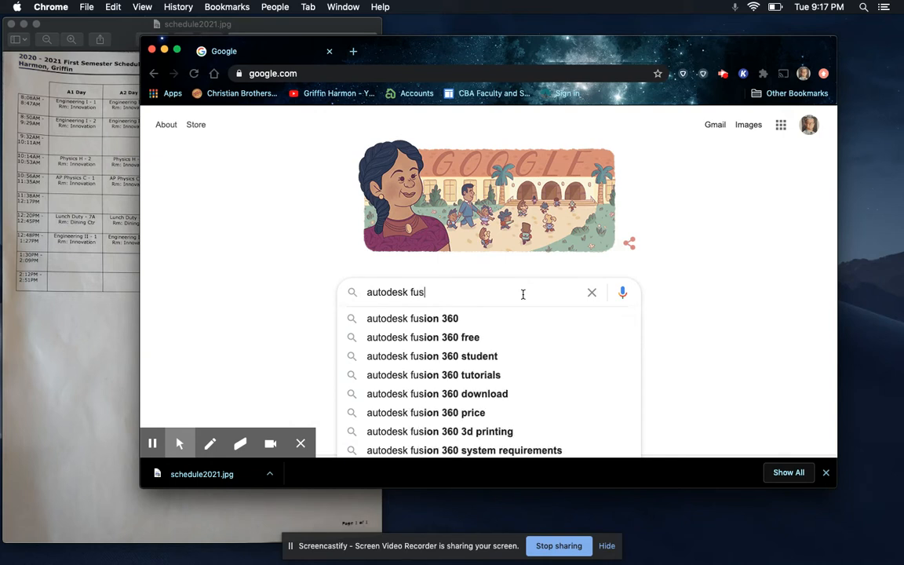
{"action": "key", "text": "BackSpace"}
{"action": "key", "text": "BackSpace"}
{"action": "type", "text": "o"}
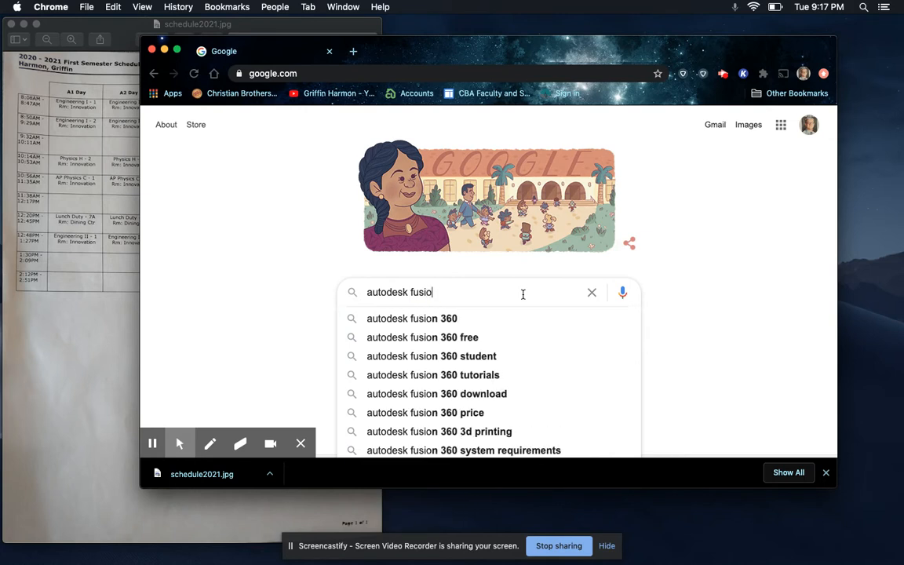
{"action": "type", "text": "n 360"}
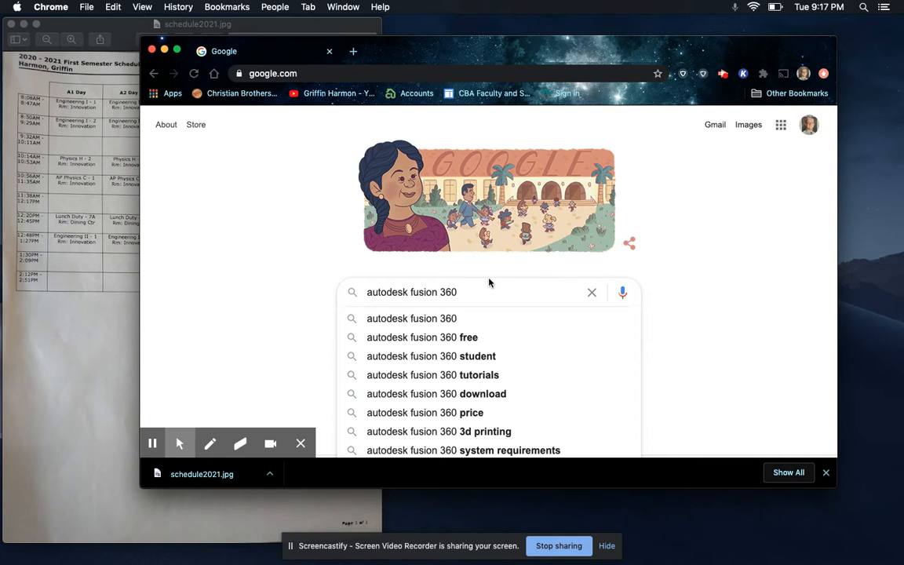
{"action": "type", "text": "edu"}
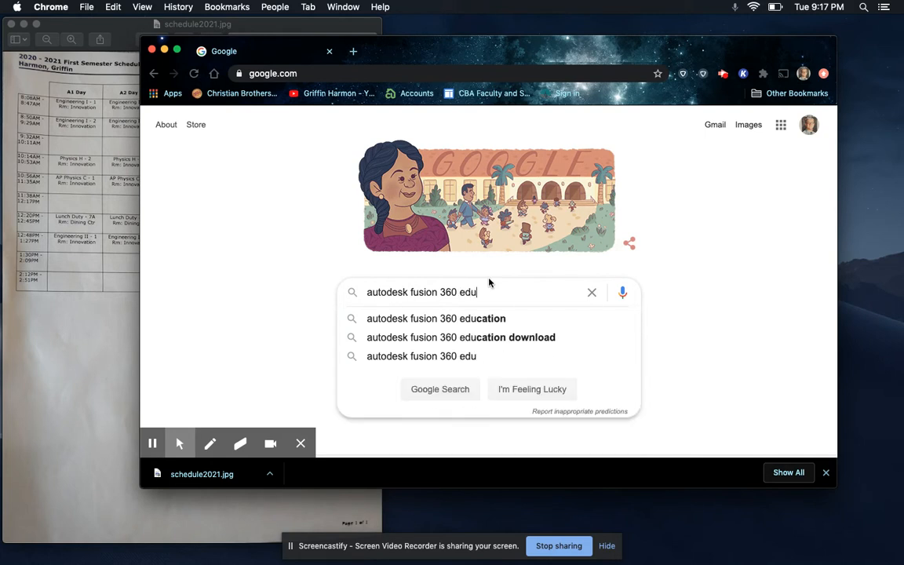
{"action": "left_click", "coordinate": [482, 337]}
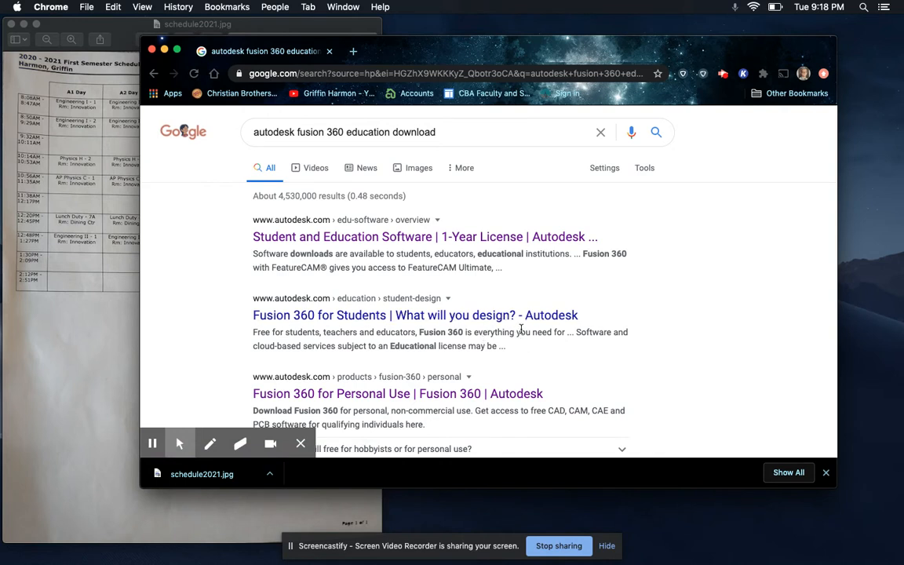
Step: Open Autodesk's Student and Education Software page and start the educational access sign-up
{"action": "left_click", "coordinate": [431, 244]}
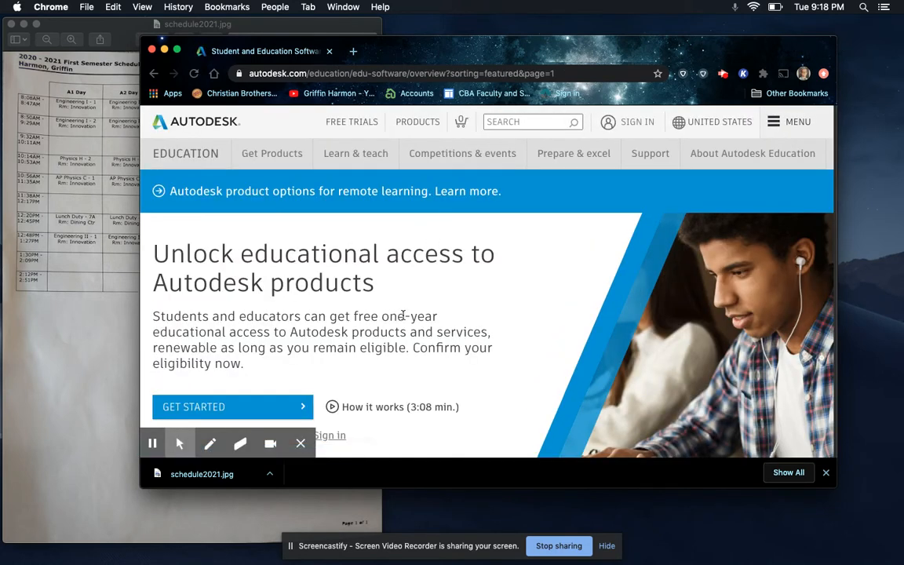
{"action": "scroll", "coordinate": [421, 314], "scroll_direction": "down", "scroll_amount": 2}
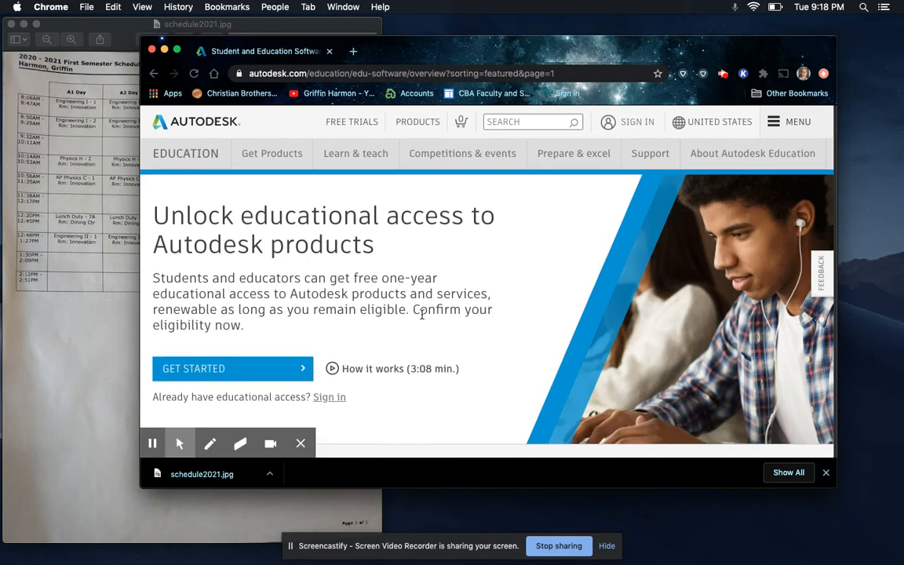
{"action": "left_click", "coordinate": [252, 345]}
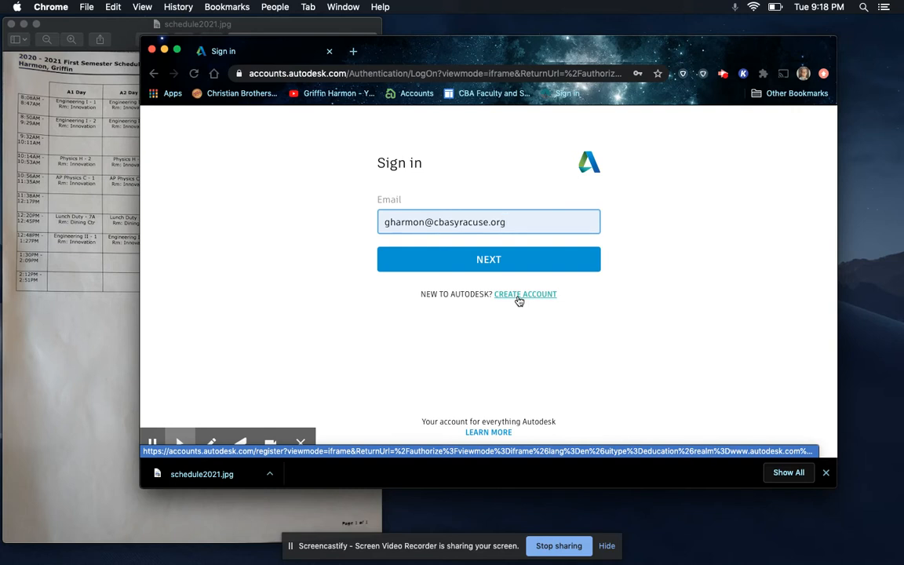
Step: Start creating a new Autodesk account and choose United States as the institution country
{"action": "left_click", "coordinate": [518, 300]}
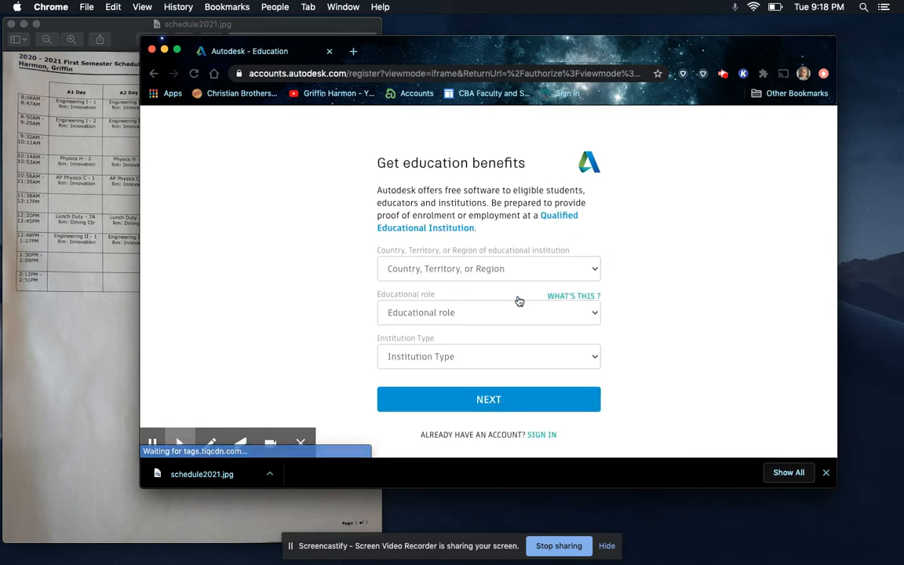
{"action": "left_click", "coordinate": [510, 268]}
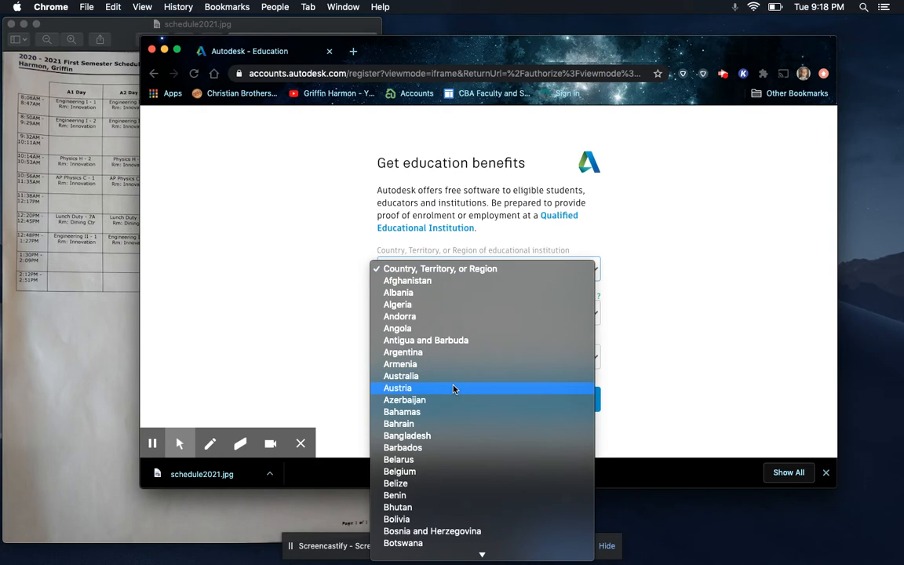
{"action": "scroll", "coordinate": [453, 388], "scroll_direction": "down", "scroll_amount": 15}
{"action": "scroll", "coordinate": [453, 388], "scroll_direction": "down", "scroll_amount": 20}
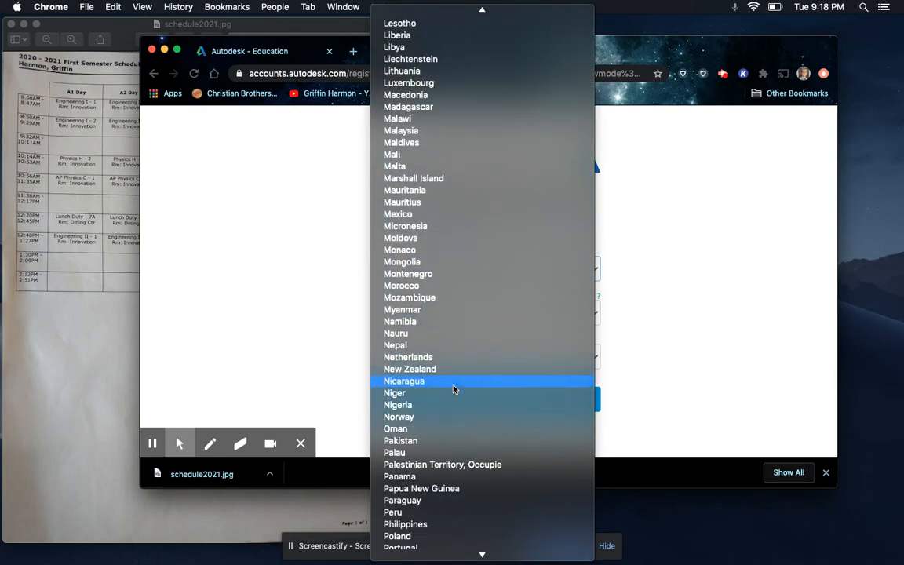
{"action": "scroll", "coordinate": [454, 387], "scroll_direction": "down", "scroll_amount": 4}
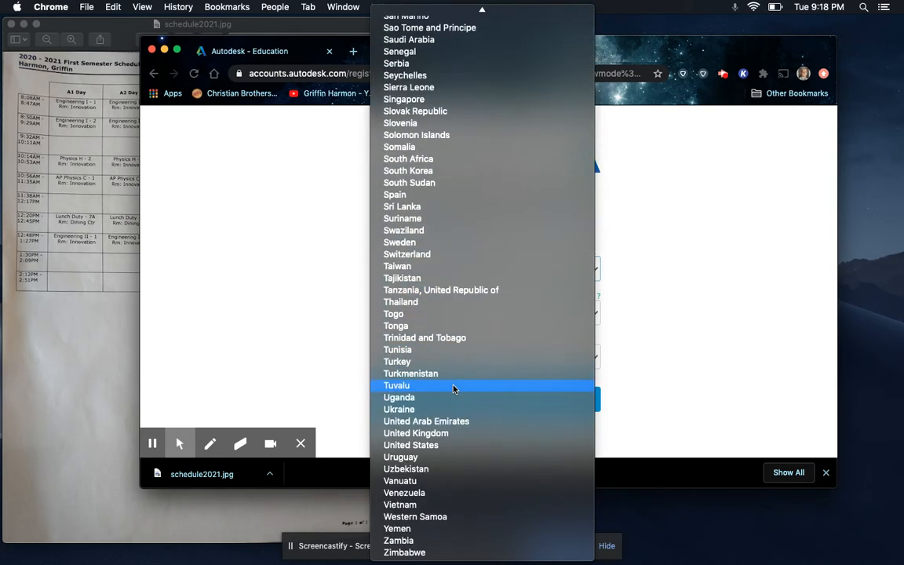
{"action": "left_click", "coordinate": [440, 445]}
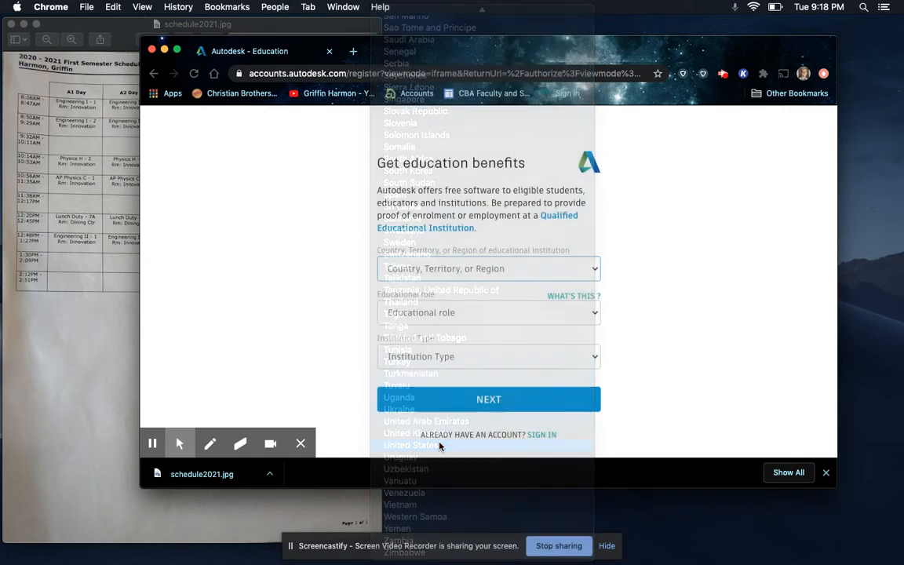
Step: Set the role to Educator and institution type to High School/Secondary, then submit
{"action": "left_click", "coordinate": [433, 313]}
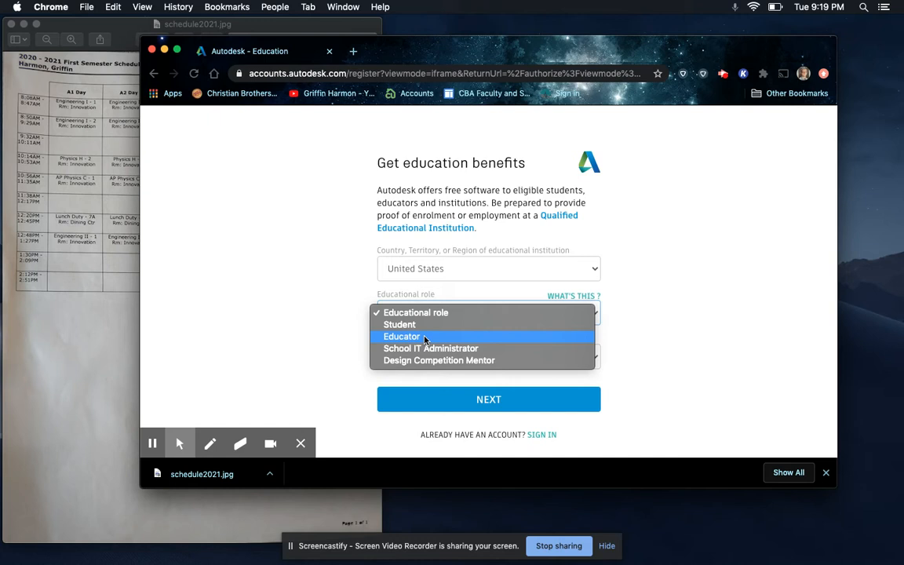
{"action": "left_click", "coordinate": [425, 337]}
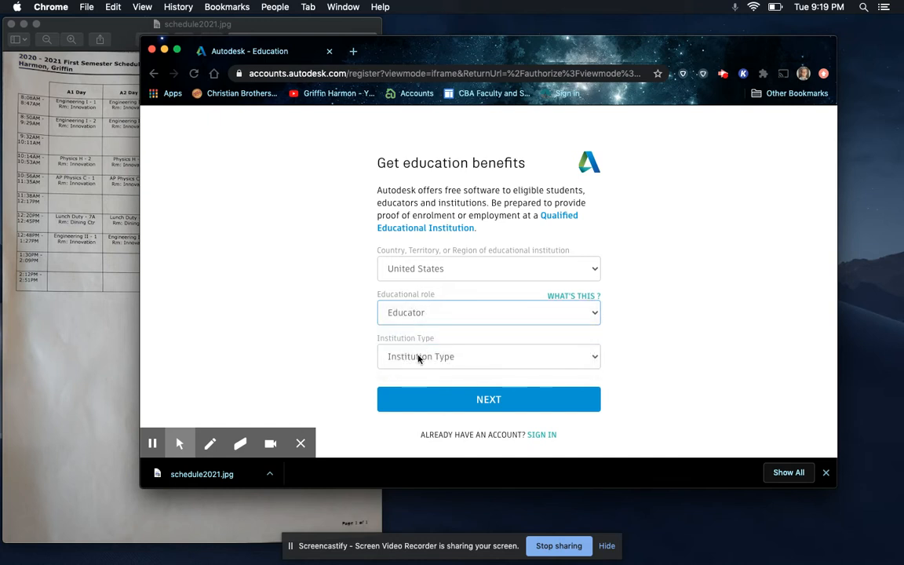
{"action": "left_click", "coordinate": [420, 357]}
{"action": "left_click", "coordinate": [416, 379]}
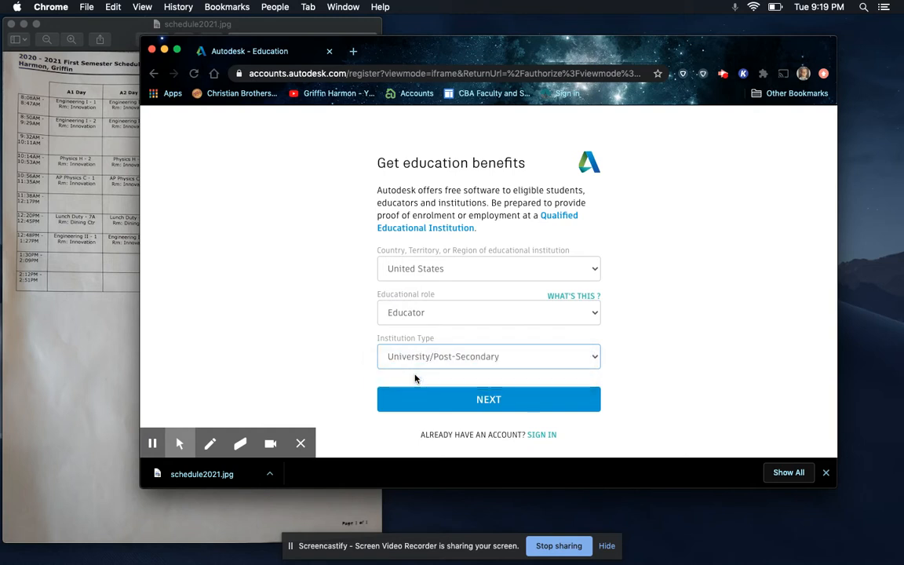
{"action": "left_click", "coordinate": [417, 364]}
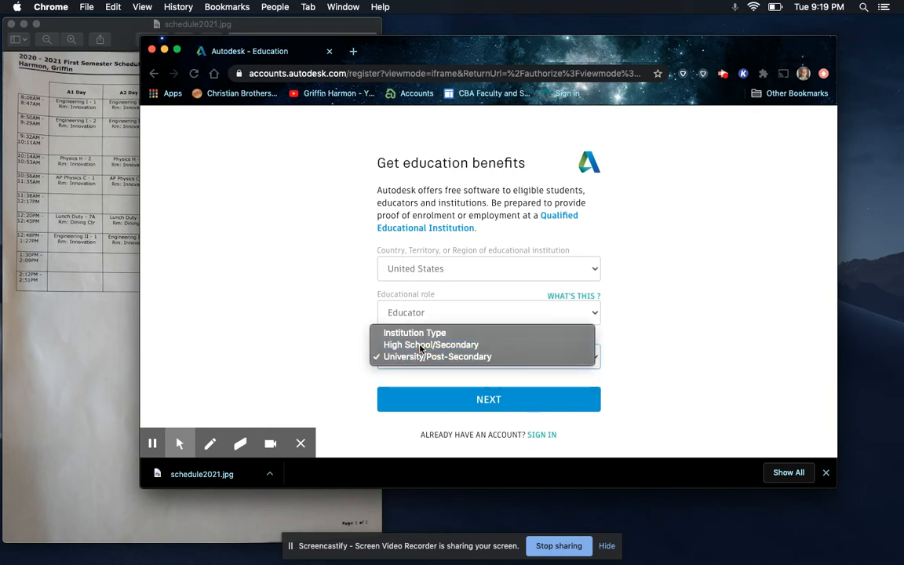
{"action": "left_click", "coordinate": [420, 346]}
{"action": "left_click", "coordinate": [422, 400]}
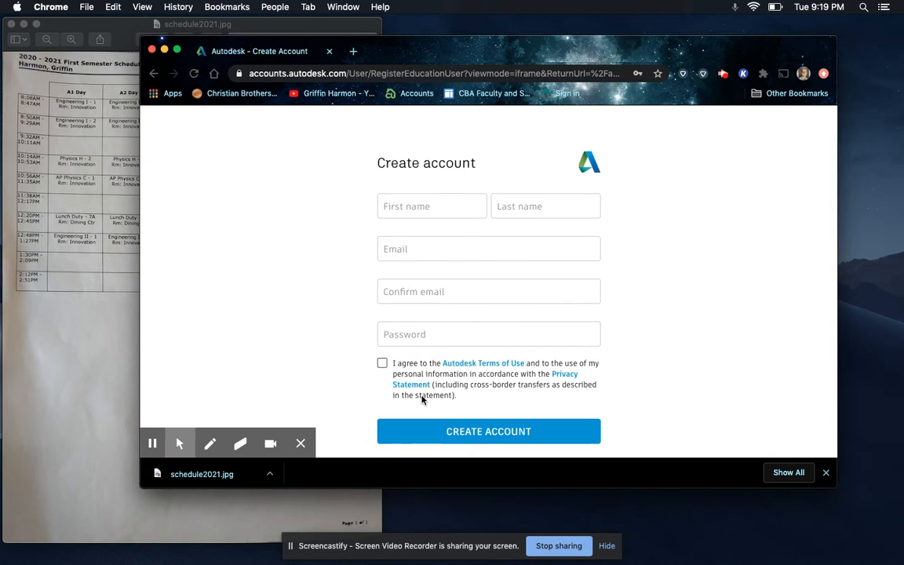
Step: Fill in the user's first name, last name, e-mail and confirm-email fields
{"action": "left_click", "coordinate": [432, 209]}
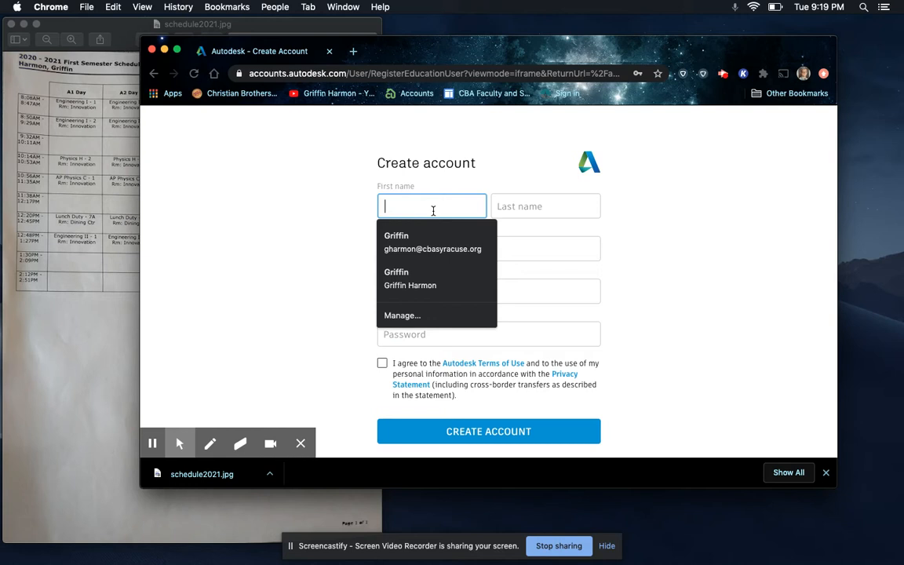
{"action": "key", "text": "Tab"}
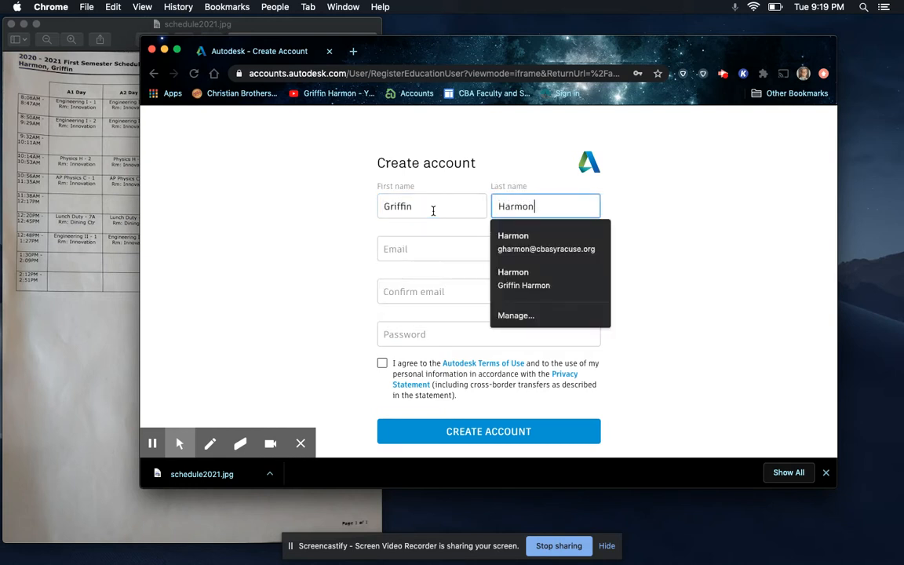
{"action": "key", "text": "Tab"}
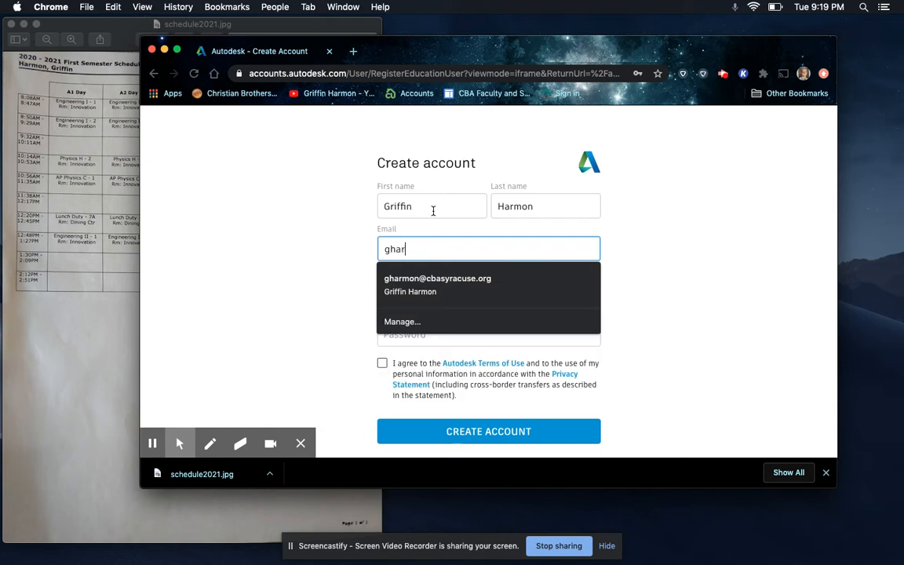
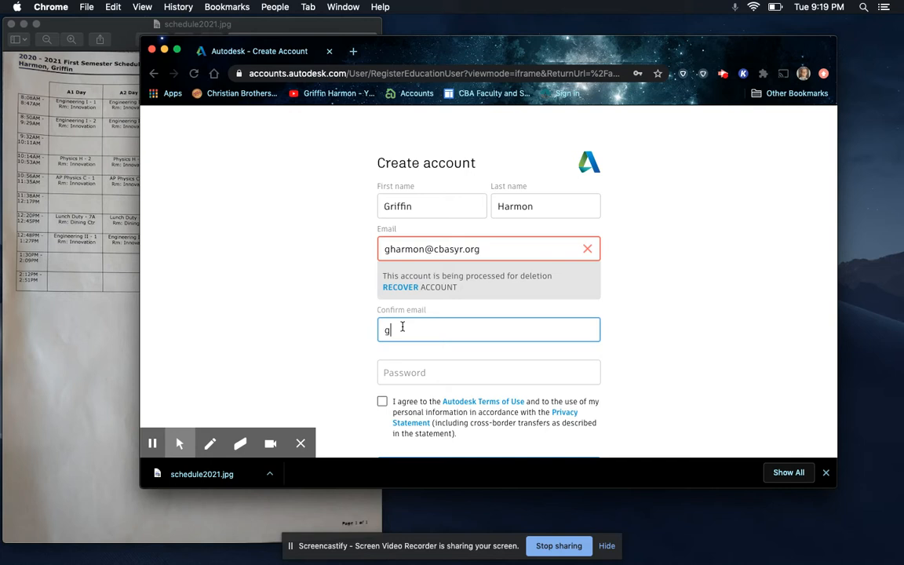
Step: Enter the account password and accept the Autodesk Terms of Use, then review the form
{"action": "left_click", "coordinate": [402, 373]}
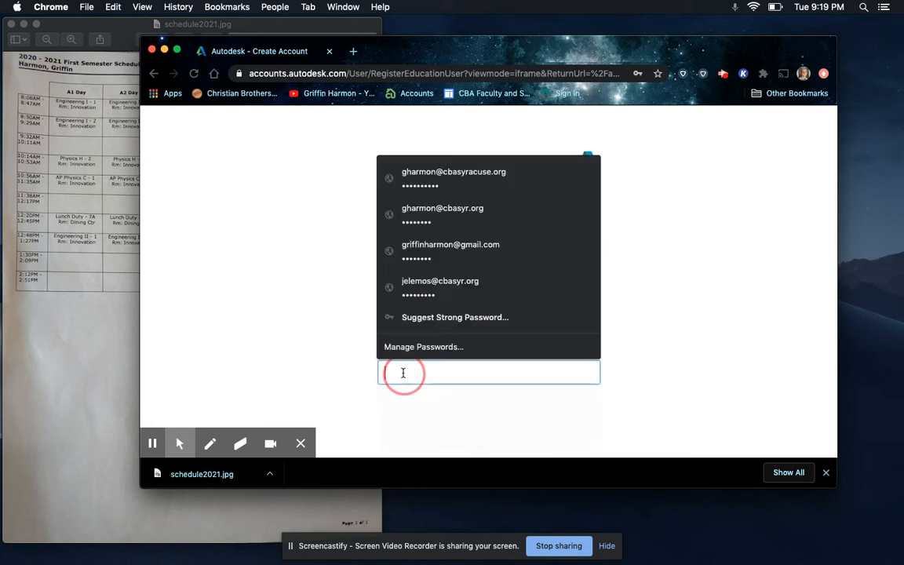
{"action": "type", "text": "••••••••"}
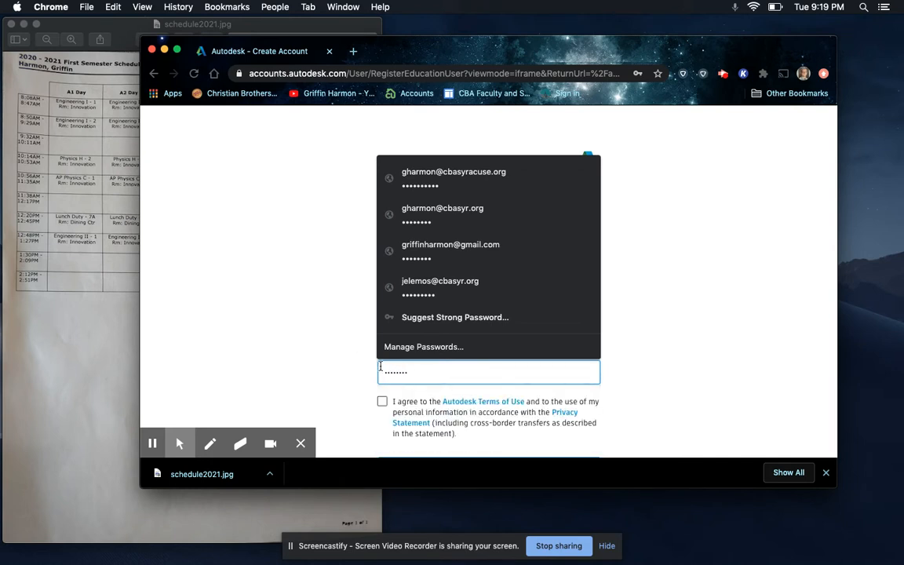
{"action": "left_click", "coordinate": [382, 401]}
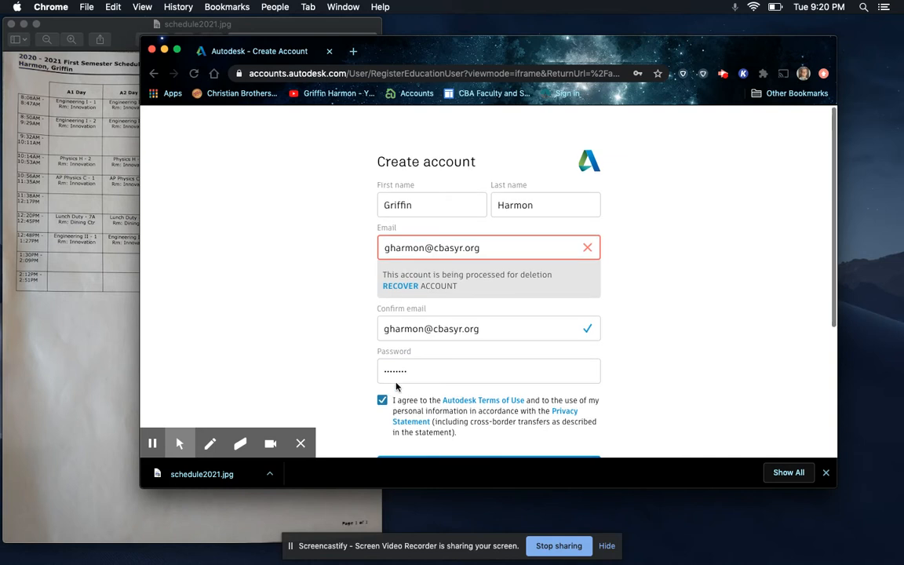
{"action": "scroll", "coordinate": [409, 371], "scroll_direction": "down", "scroll_amount": 3}
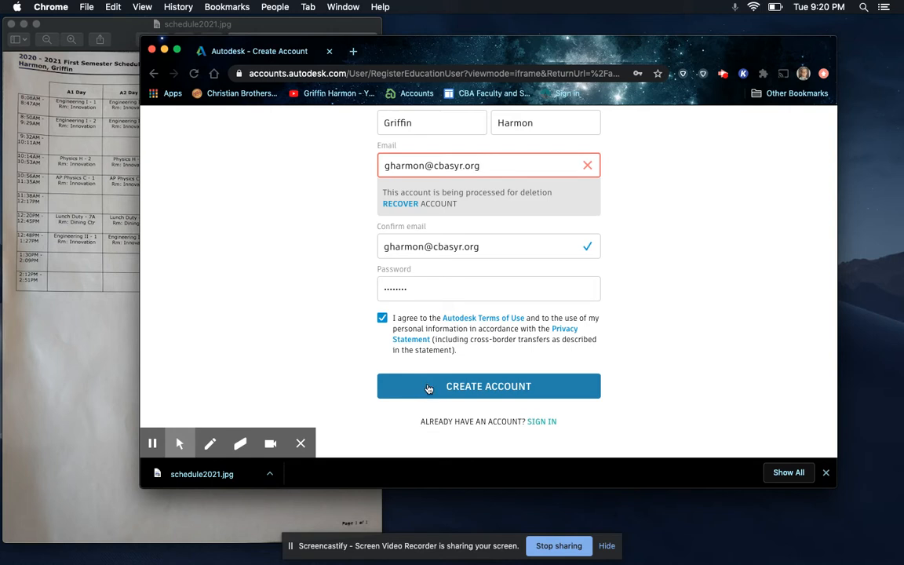
{"action": "scroll", "coordinate": [394, 256], "scroll_direction": "down", "scroll_amount": 3}
{"action": "scroll", "coordinate": [398, 252], "scroll_direction": "up", "scroll_amount": 2}
{"action": "scroll", "coordinate": [443, 286], "scroll_direction": "up", "scroll_amount": 3}
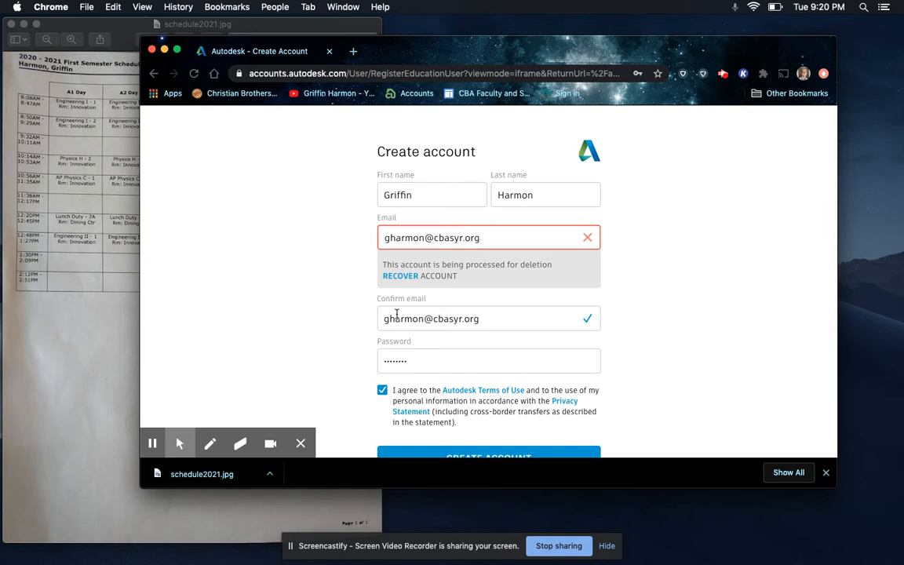
{"action": "scroll", "coordinate": [389, 330], "scroll_direction": "down", "scroll_amount": 2}
{"action": "scroll", "coordinate": [393, 314], "scroll_direction": "up", "scroll_amount": 1}
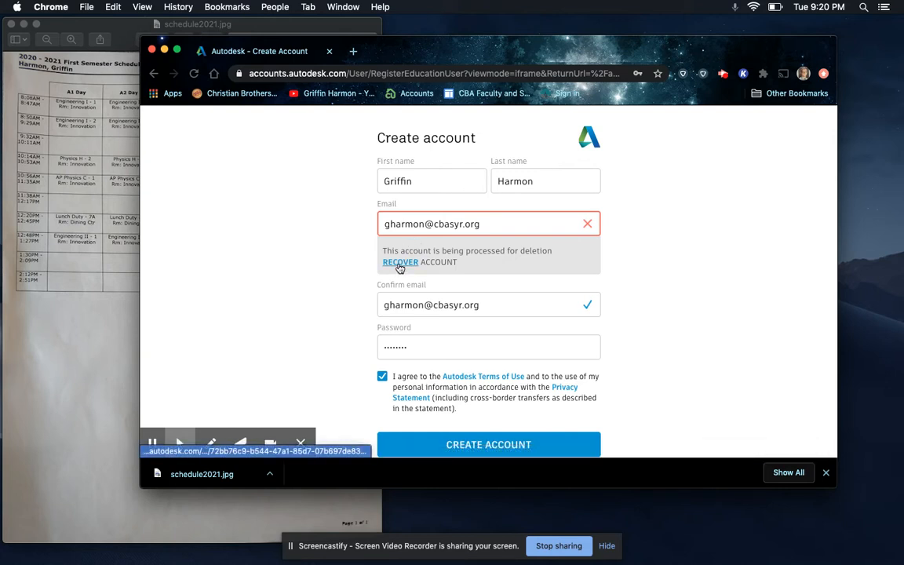
Step: Recover the pending-deletion account using the account password and the texted 6-digit security code
{"action": "left_click", "coordinate": [399, 266]}
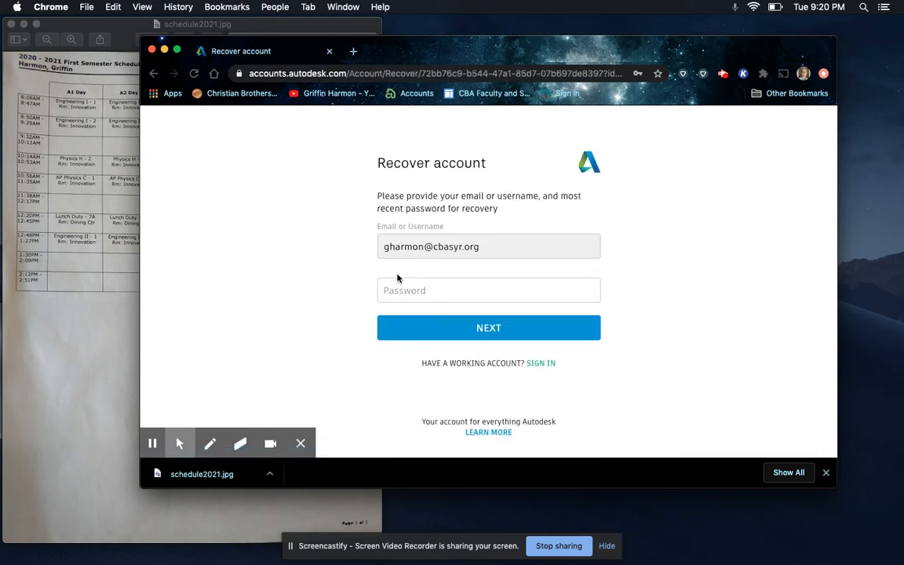
{"action": "left_click", "coordinate": [394, 287]}
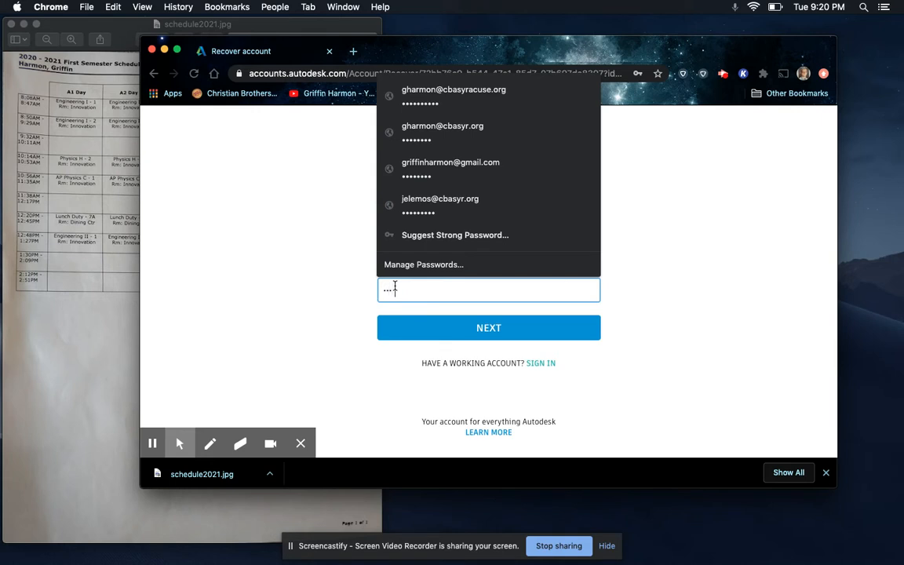
{"action": "key", "text": "Return"}
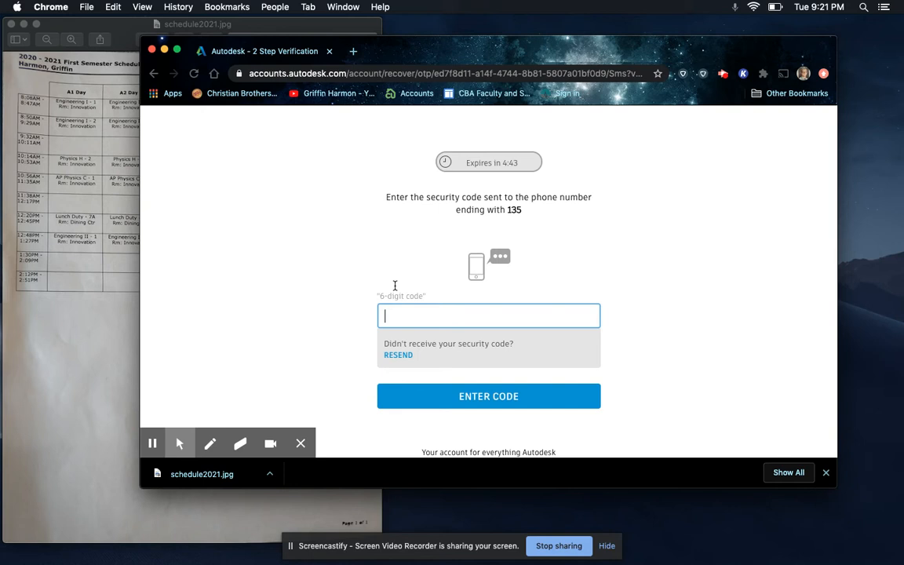
{"action": "left_click", "coordinate": [430, 388]}
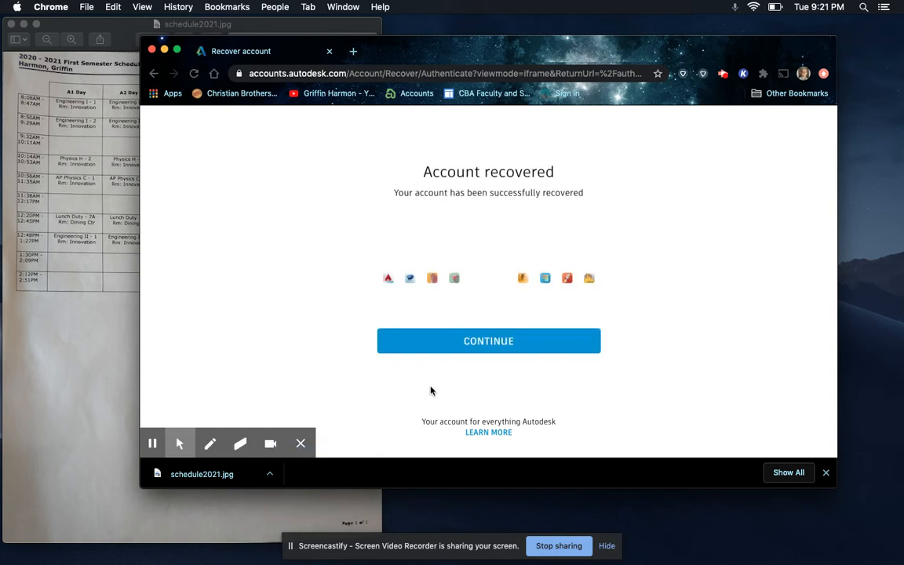
Step: Continue to the Education site and choose Edit profile from the GH avatar menu
{"action": "left_click", "coordinate": [448, 342]}
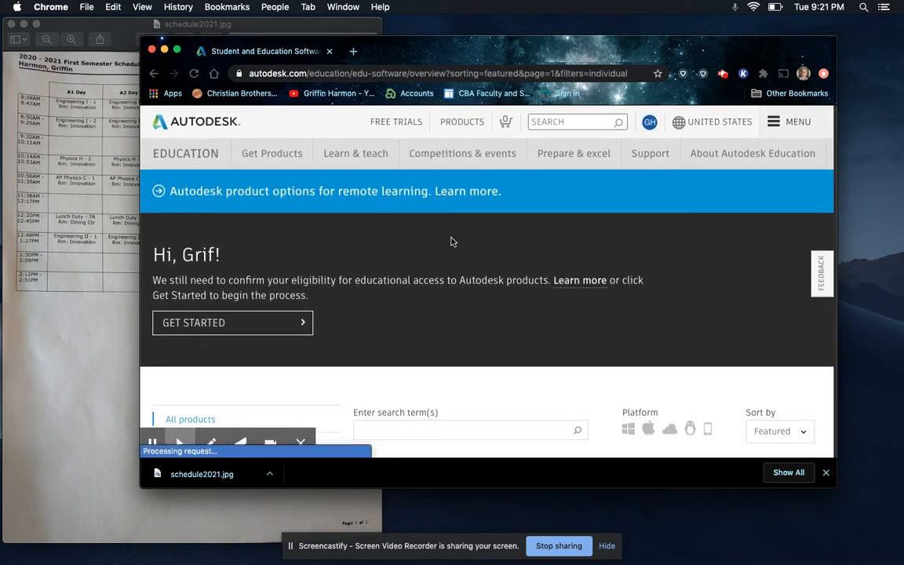
{"action": "left_click", "coordinate": [647, 125]}
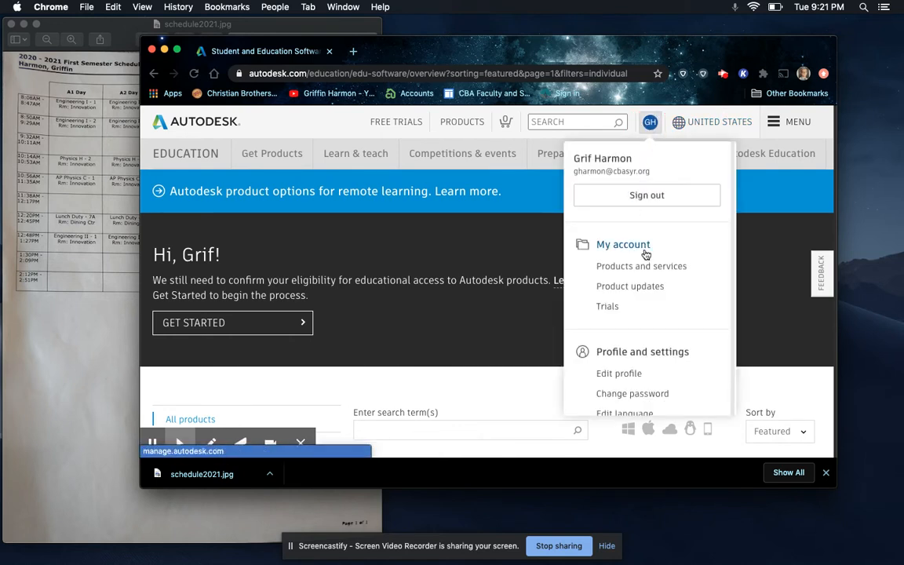
{"action": "scroll", "coordinate": [628, 325], "scroll_direction": "down", "scroll_amount": 5}
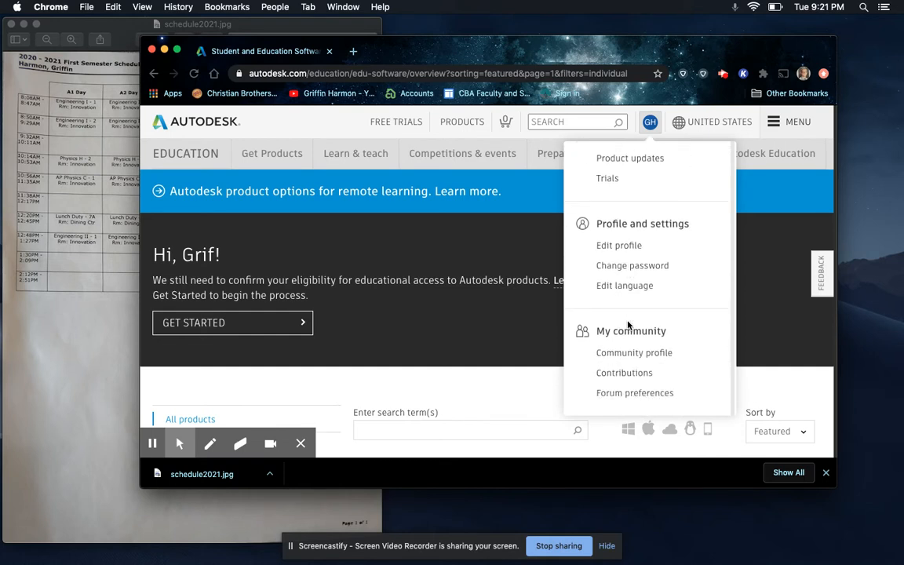
{"action": "scroll", "coordinate": [628, 325], "scroll_direction": "up", "scroll_amount": 2}
{"action": "left_click", "coordinate": [623, 271]}
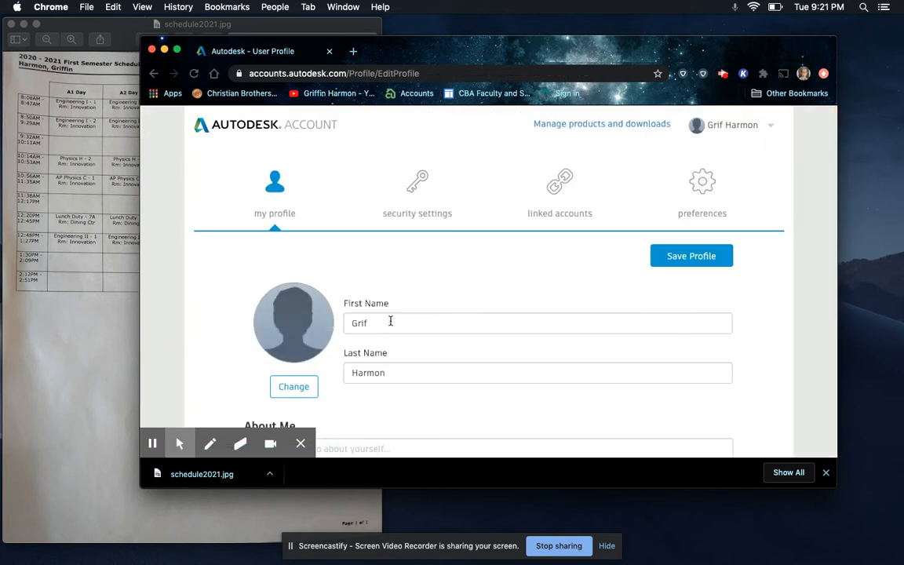
Step: Complete the first name to its full form and save the profile
{"action": "left_click", "coordinate": [389, 321]}
{"action": "type", "text": "fin"}
{"action": "scroll", "coordinate": [352, 360], "scroll_direction": "down", "scroll_amount": 2}
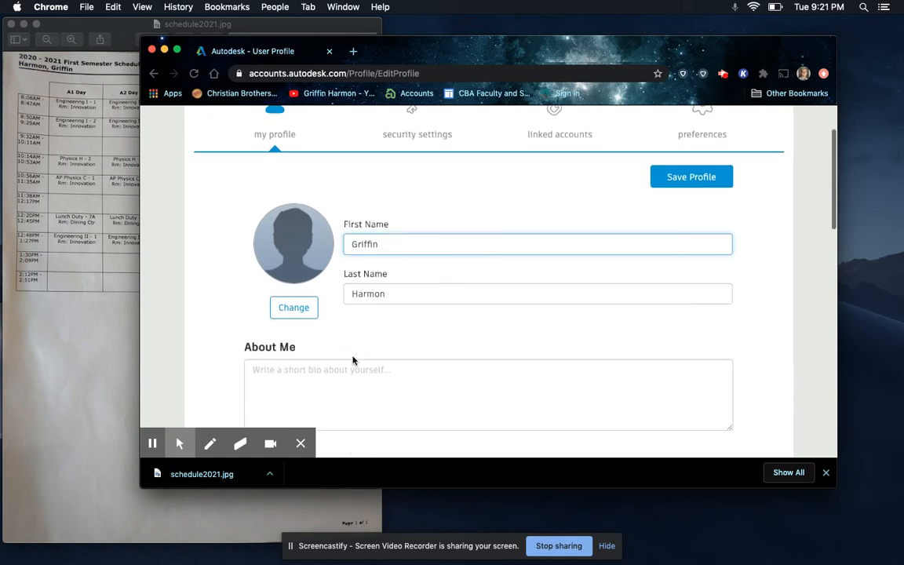
{"action": "scroll", "coordinate": [352, 360], "scroll_direction": "down", "scroll_amount": 3}
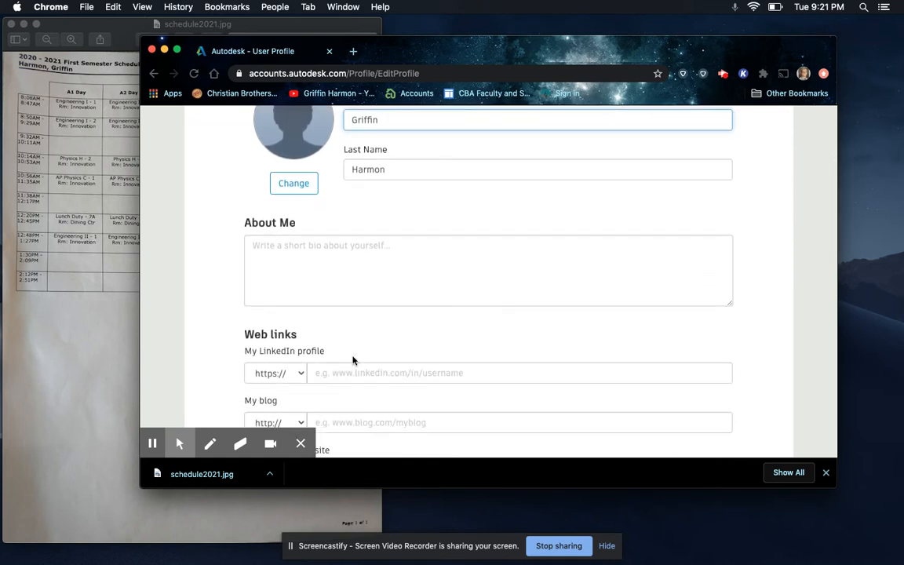
{"action": "scroll", "coordinate": [353, 360], "scroll_direction": "down", "scroll_amount": 3}
{"action": "scroll", "coordinate": [352, 360], "scroll_direction": "down", "scroll_amount": 5}
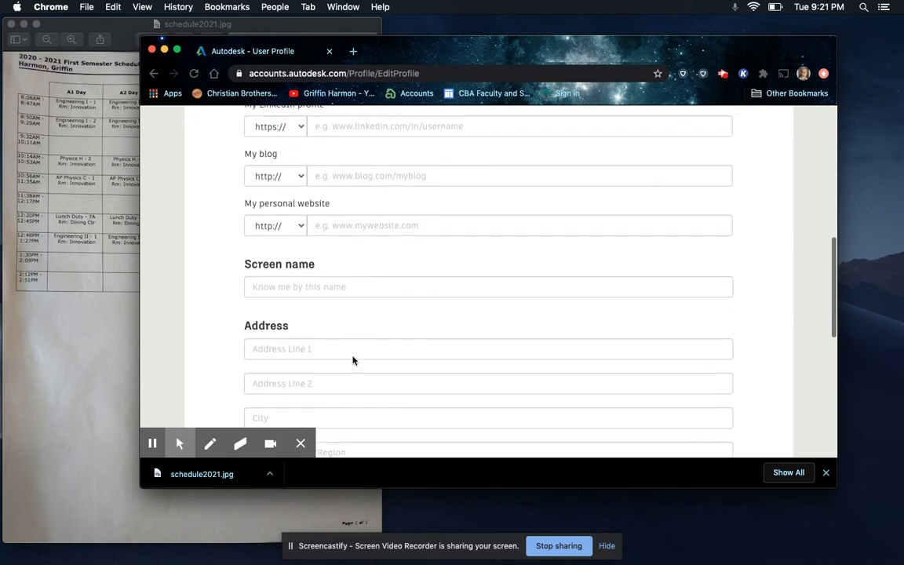
{"action": "scroll", "coordinate": [352, 354], "scroll_direction": "down", "scroll_amount": 5}
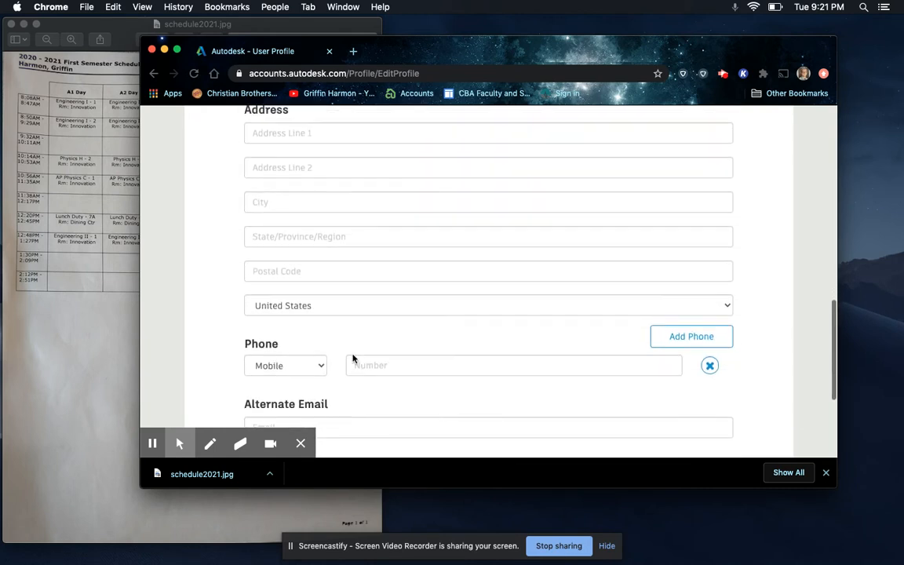
{"action": "scroll", "coordinate": [352, 354], "scroll_direction": "down", "scroll_amount": 2}
{"action": "scroll", "coordinate": [353, 357], "scroll_direction": "up", "scroll_amount": 10}
{"action": "scroll", "coordinate": [353, 357], "scroll_direction": "up", "scroll_amount": 5}
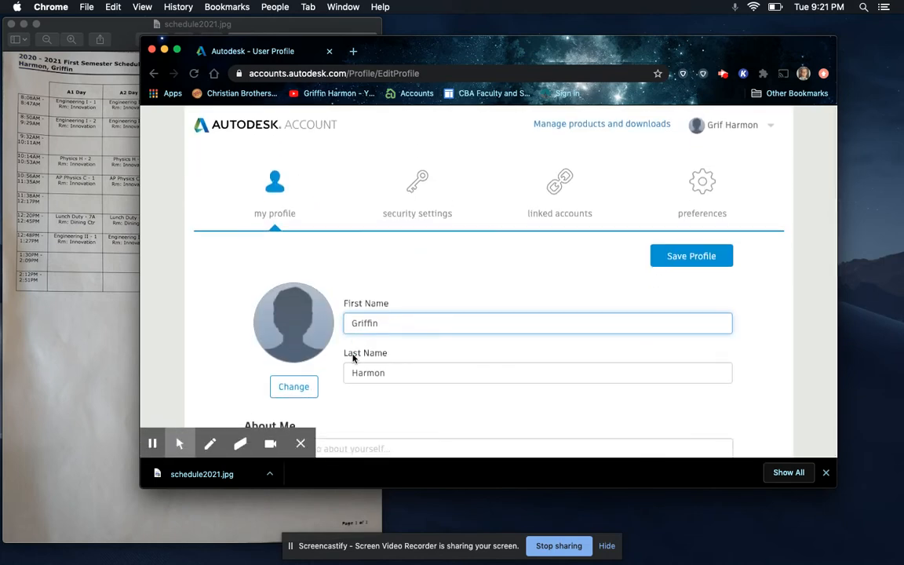
{"action": "left_click", "coordinate": [685, 259]}
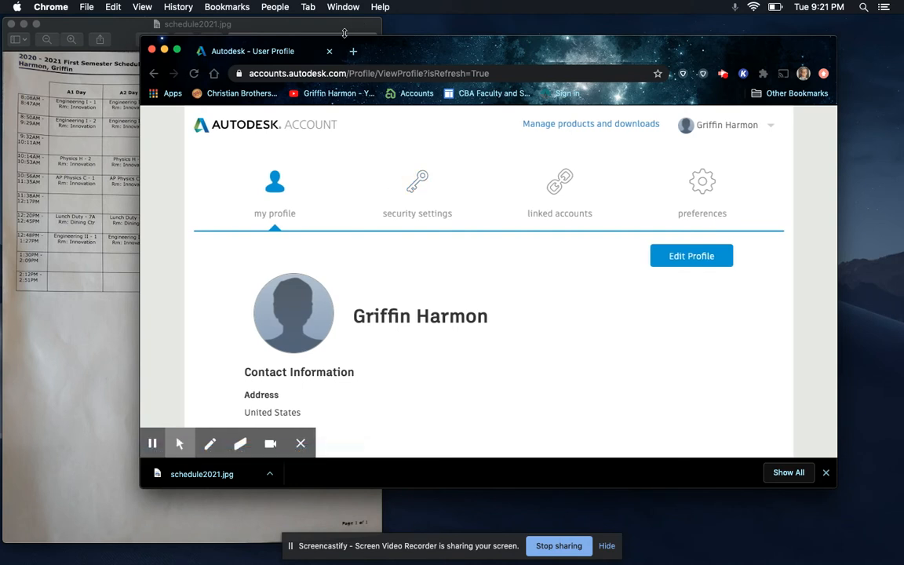
Step: Go to the Manage products and downloads page of the account
{"action": "scroll", "coordinate": [278, 212], "scroll_direction": "down", "scroll_amount": 2}
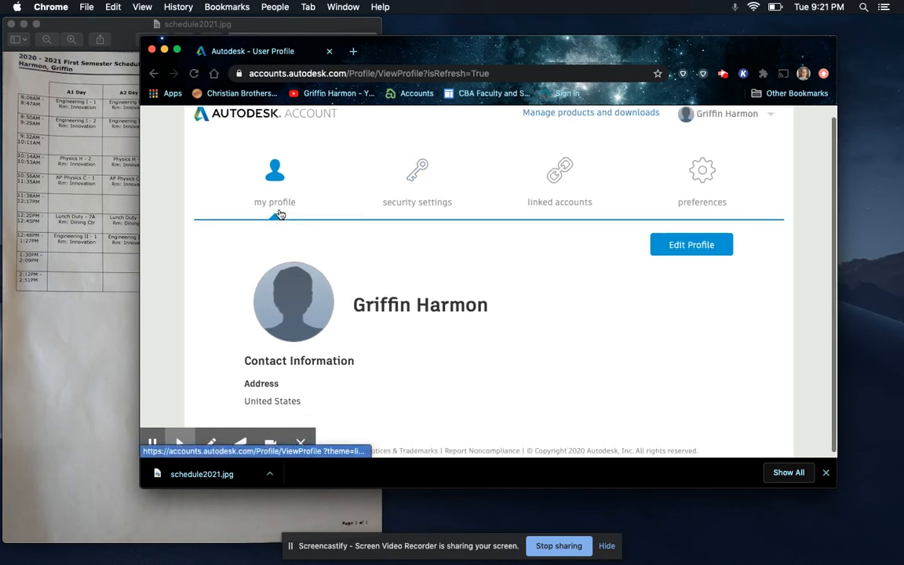
{"action": "scroll", "coordinate": [279, 213], "scroll_direction": "up", "scroll_amount": 2}
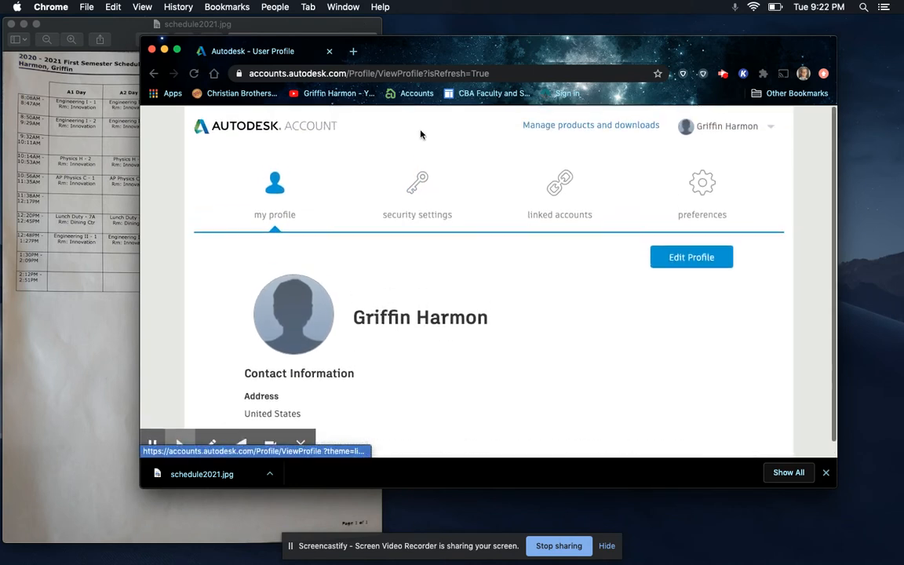
{"action": "left_click", "coordinate": [596, 125]}
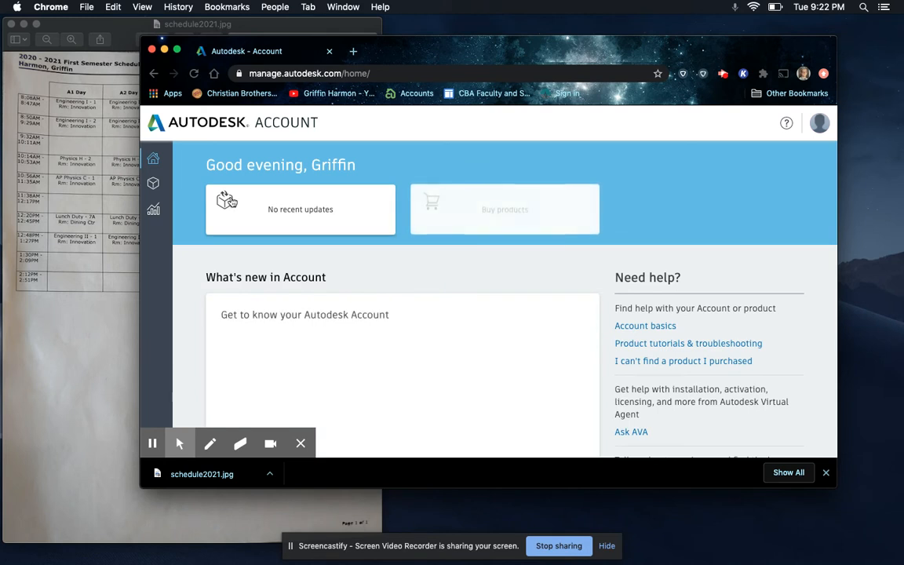
Step: List all products and services on the account, showing only free Storage
{"action": "mouse_move", "coordinate": [157, 163]}
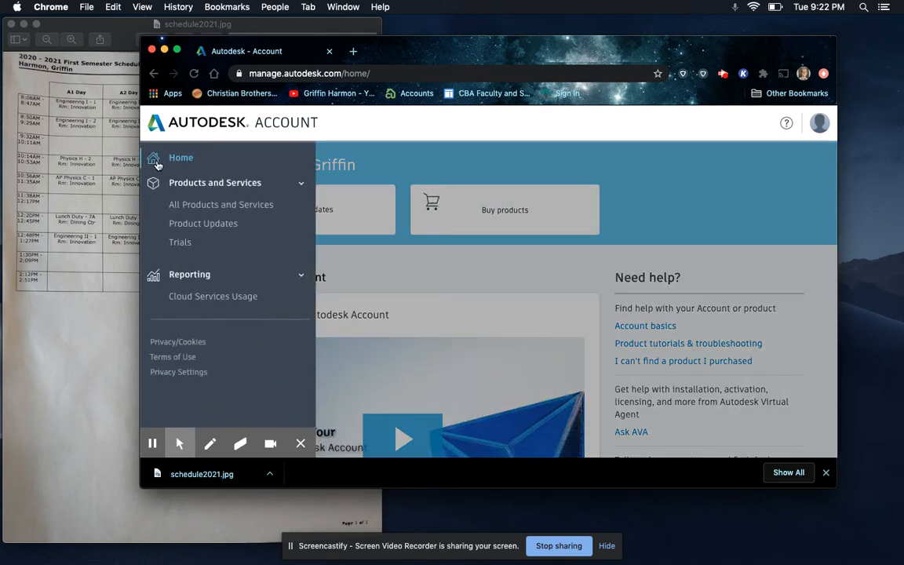
{"action": "left_click", "coordinate": [196, 206]}
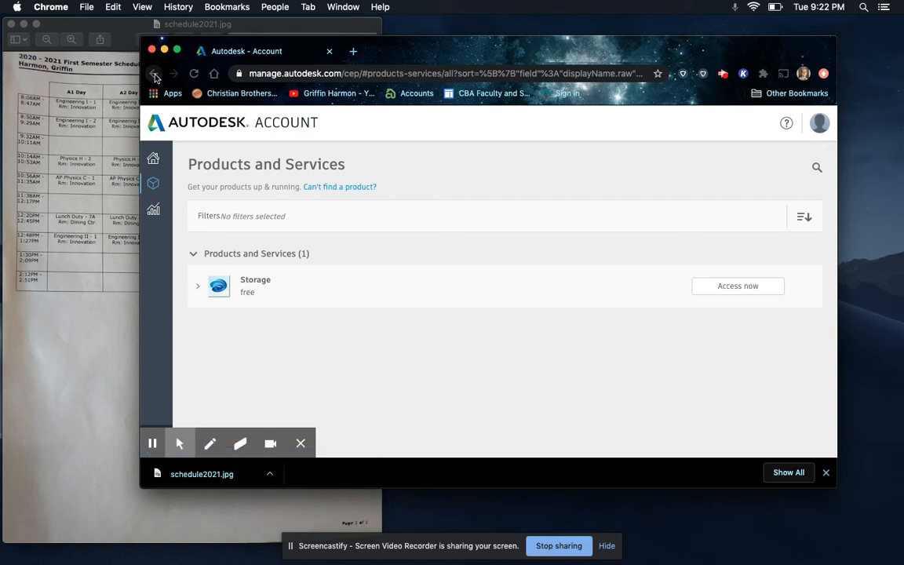
{"action": "left_click", "coordinate": [103, 59]}
{"action": "left_click", "coordinate": [454, 49]}
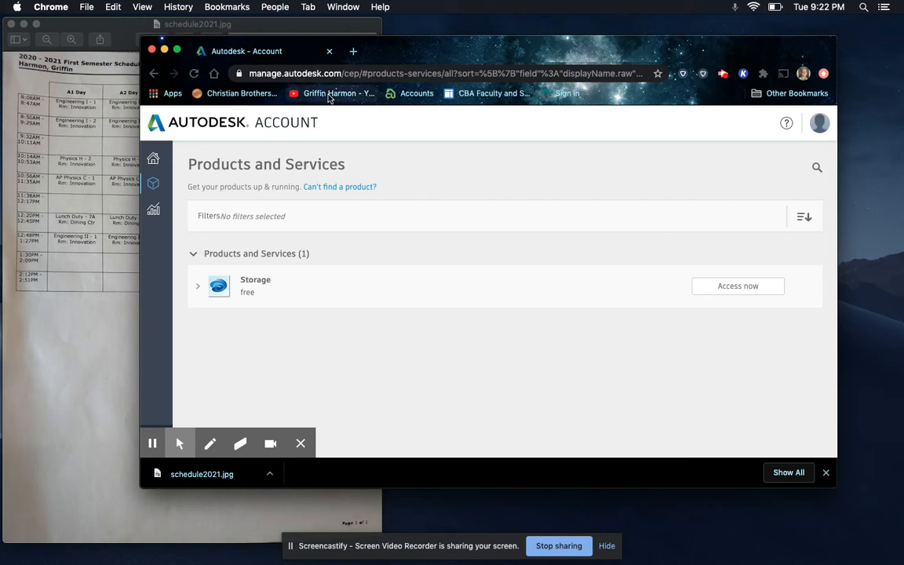
Step: Check the account avatar menu, then select the current web address in the address bar
{"action": "left_click", "coordinate": [819, 125]}
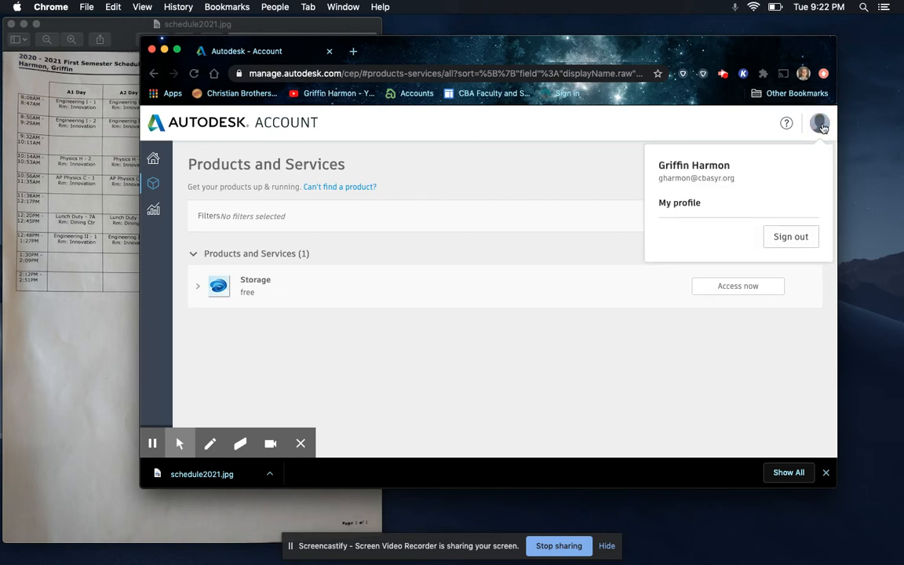
{"action": "left_click", "coordinate": [519, 199]}
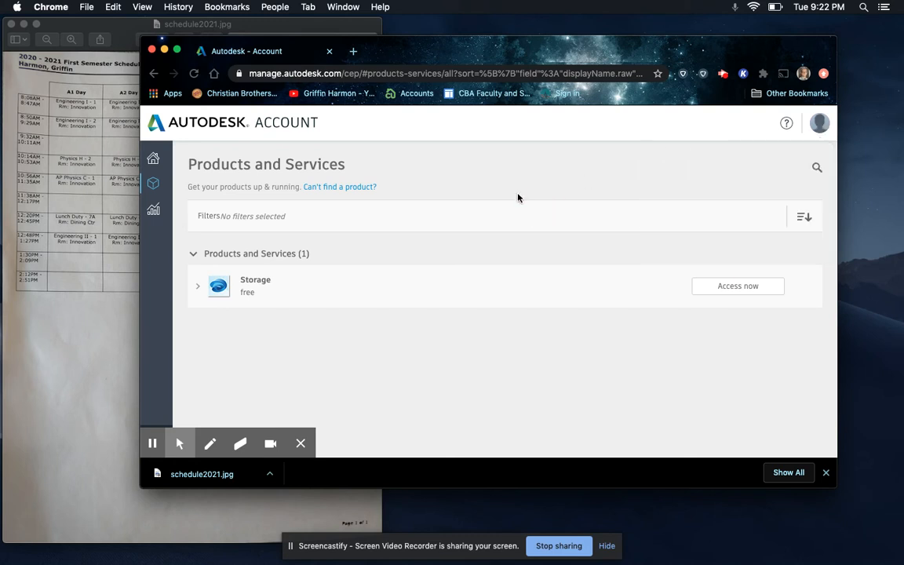
{"action": "left_click", "coordinate": [255, 74]}
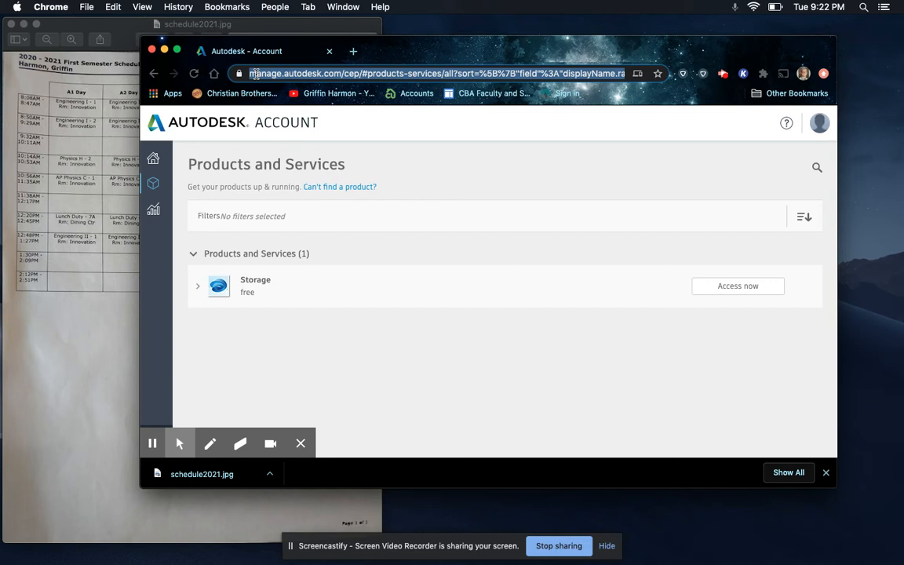
Step: Search 'autodesk fusion 360 education download', open Student and Education Software, and begin confirming educational eligibility
{"action": "type", "text": "autodd"}
{"action": "key", "text": "BackSpace"}
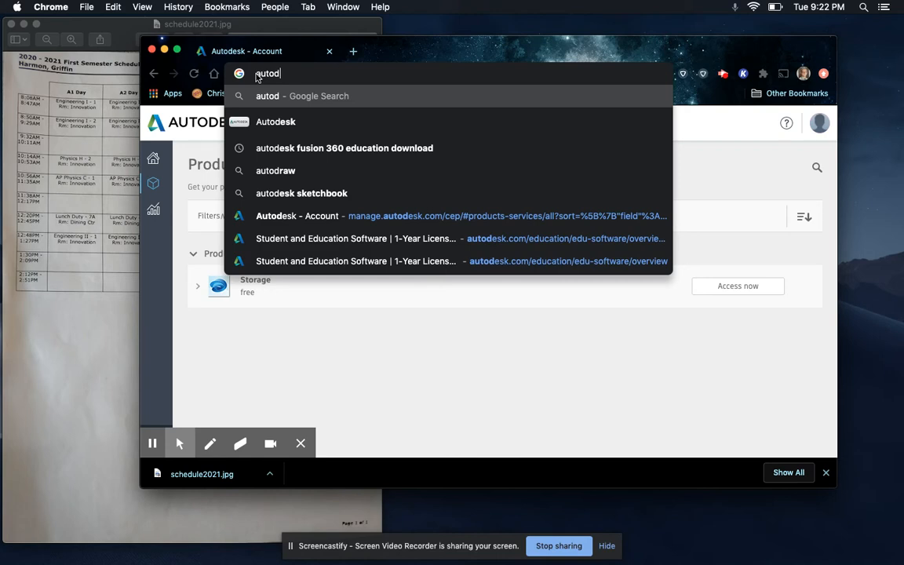
{"action": "left_click", "coordinate": [262, 147]}
{"action": "left_click", "coordinate": [313, 237]}
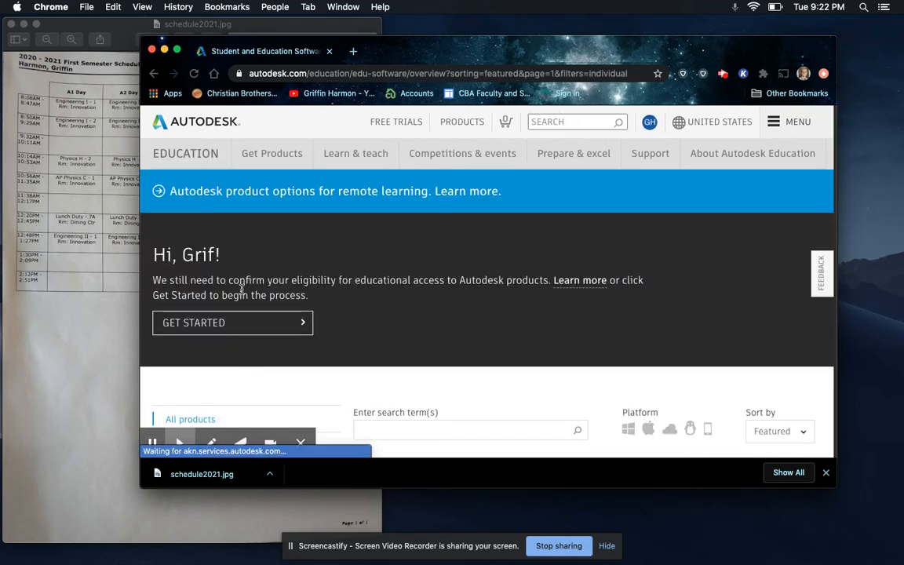
{"action": "scroll", "coordinate": [220, 293], "scroll_direction": "down", "scroll_amount": 2}
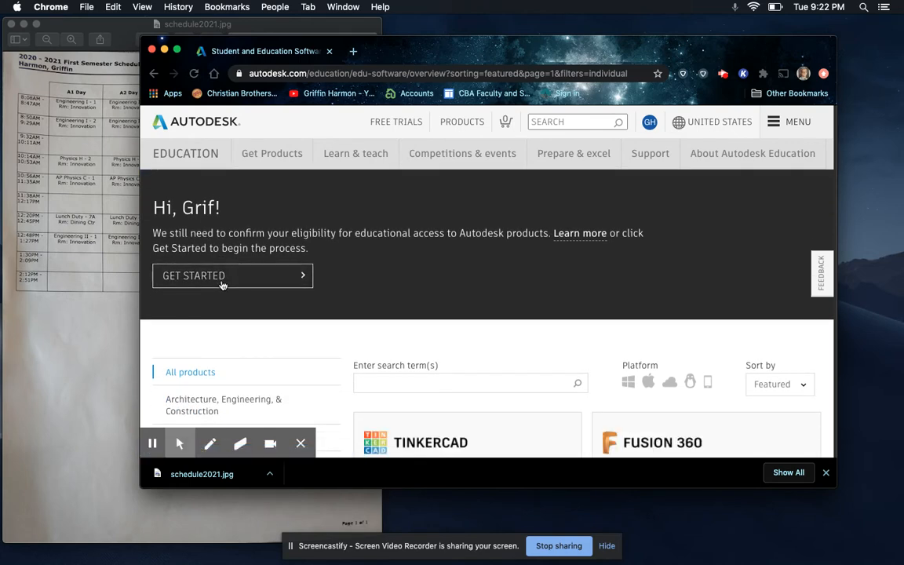
{"action": "left_click", "coordinate": [222, 283]}
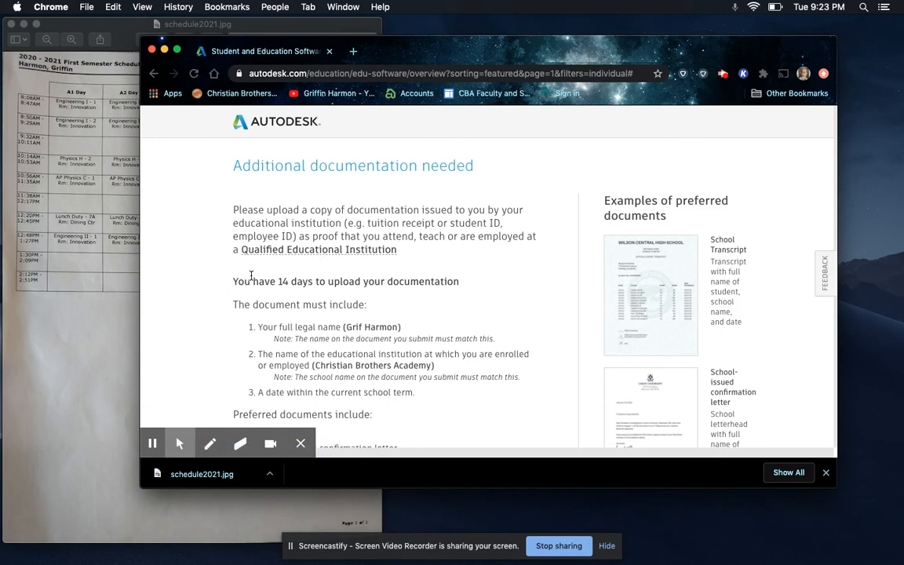
Step: Scroll through the documentation requirements on the Autodesk eligibility page
{"action": "scroll", "coordinate": [251, 275], "scroll_direction": "down", "scroll_amount": 5}
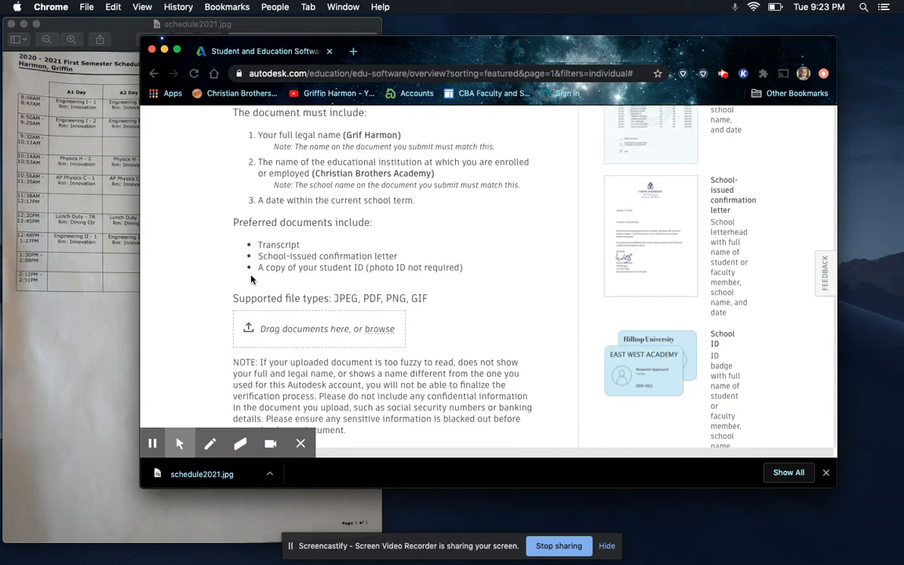
{"action": "scroll", "coordinate": [251, 279], "scroll_direction": "down", "scroll_amount": 3}
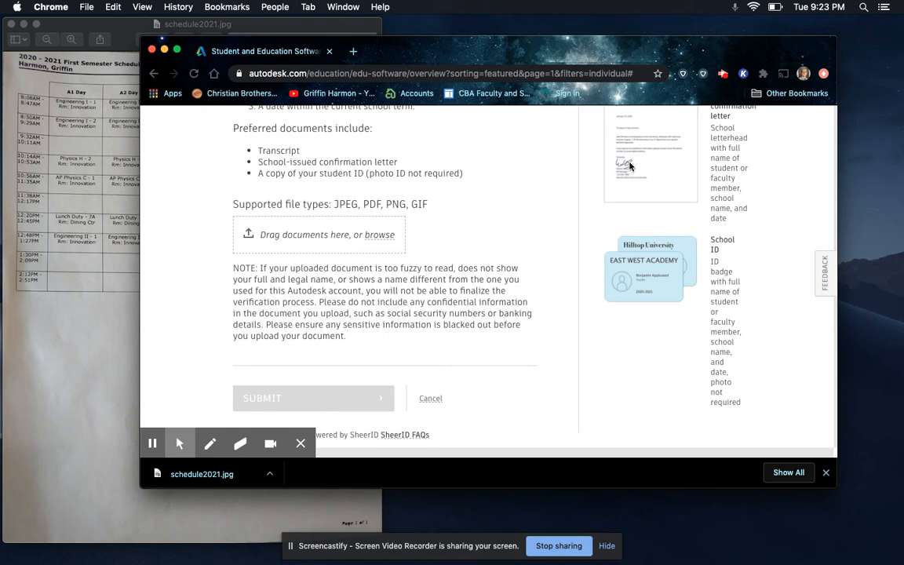
{"action": "scroll", "coordinate": [620, 181], "scroll_direction": "up", "scroll_amount": 3}
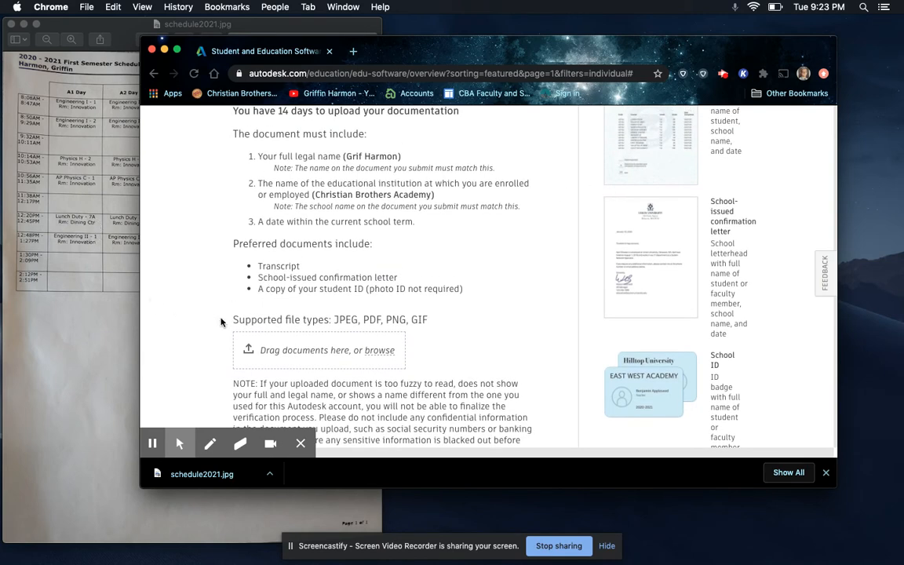
Step: Close the schedule image preview and browse for a proof document to upload
{"action": "left_click", "coordinate": [53, 21]}
{"action": "left_click_drag", "start_coordinate": [53, 21], "coordinate": [58, 26]}
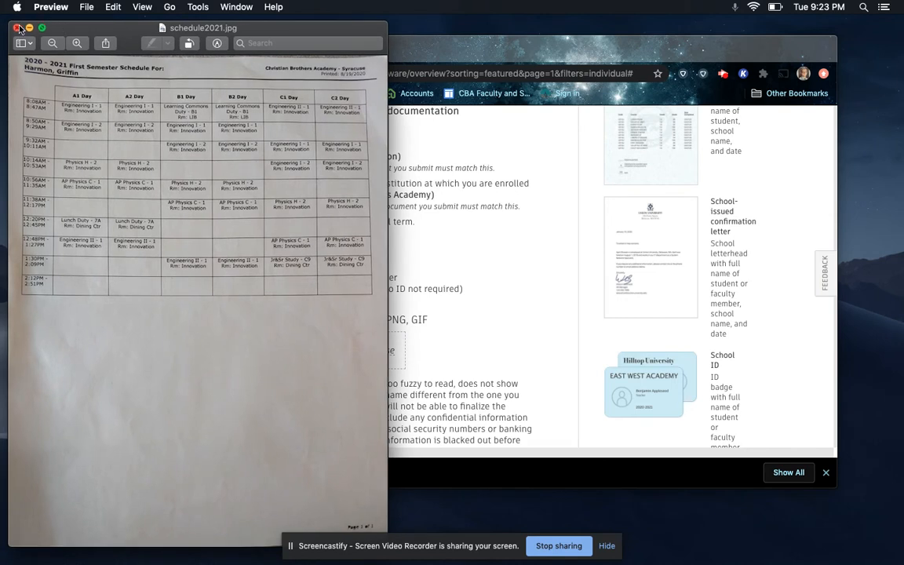
{"action": "left_click", "coordinate": [16, 27]}
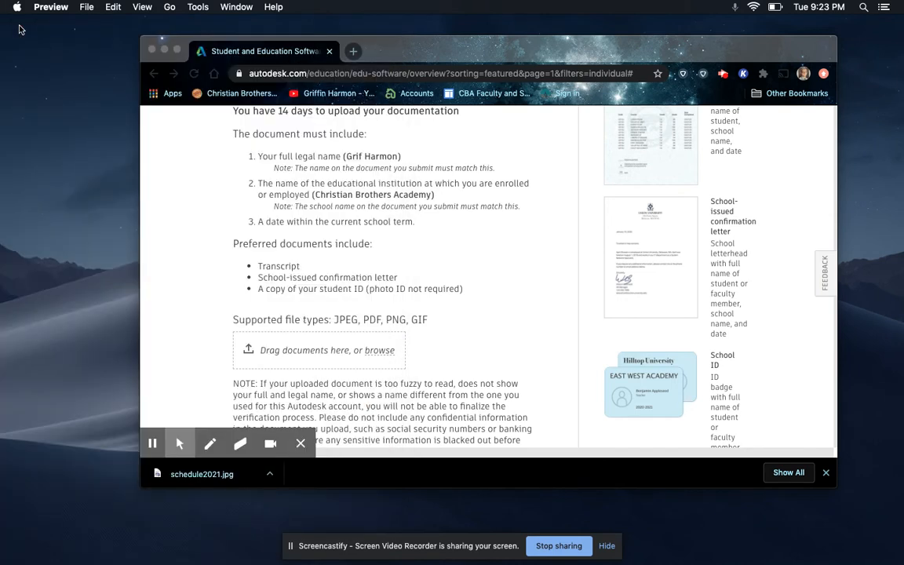
{"action": "left_click", "coordinate": [375, 355]}
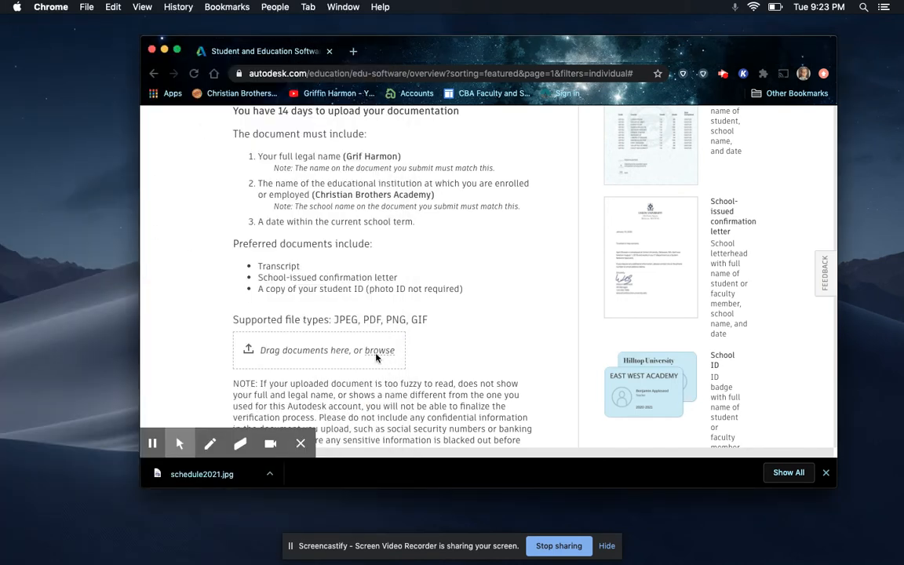
{"action": "left_click", "coordinate": [375, 356]}
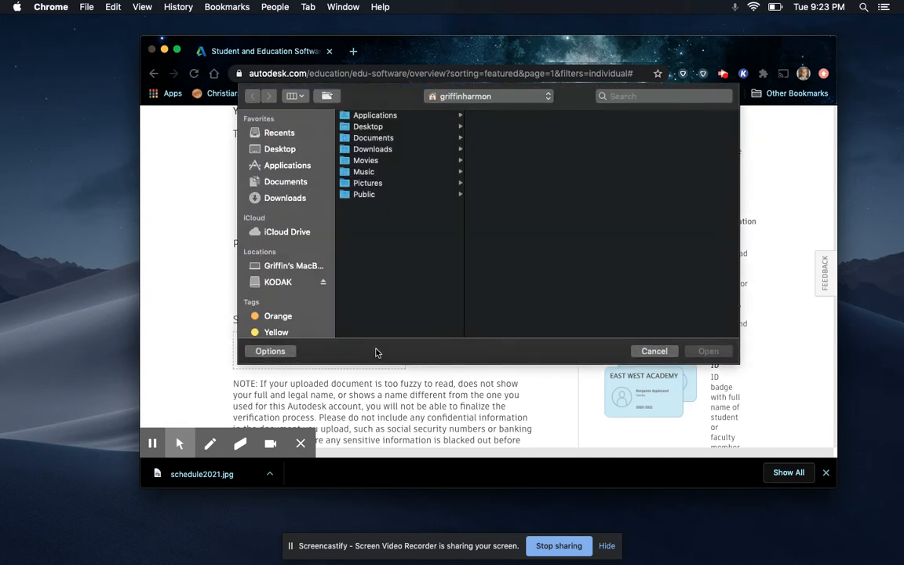
Step: Attach schedule2021.jpg from Downloads as eligibility proof and submit the form
{"action": "left_click", "coordinate": [292, 198]}
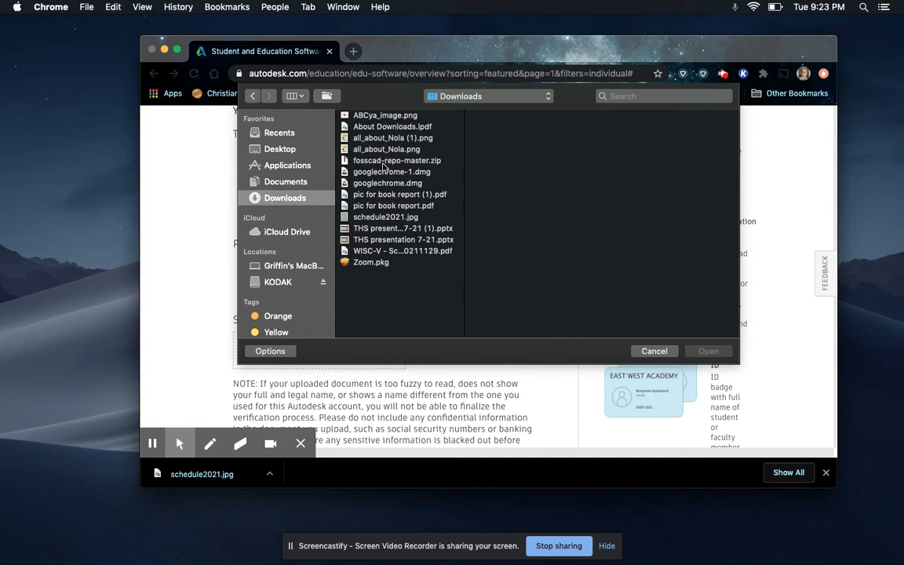
{"action": "left_click", "coordinate": [385, 216]}
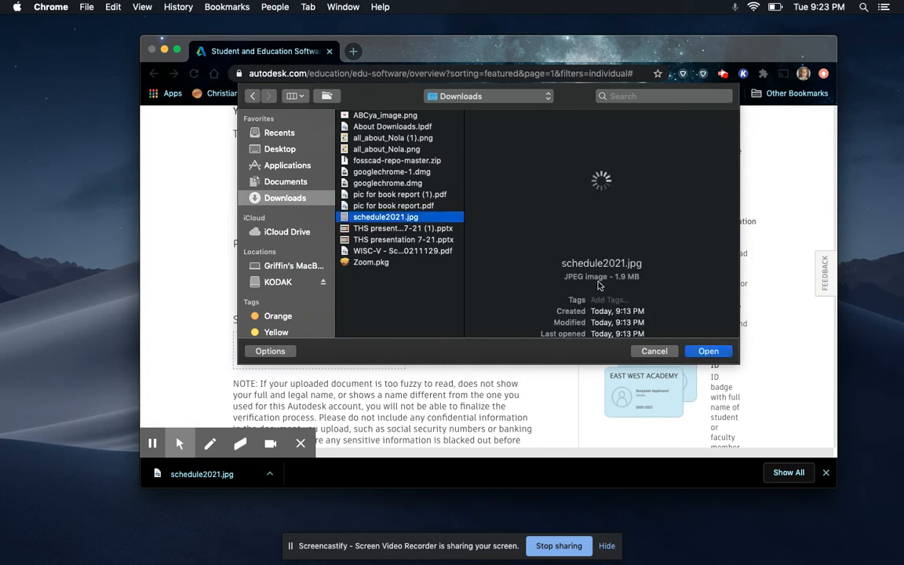
{"action": "left_click", "coordinate": [705, 350]}
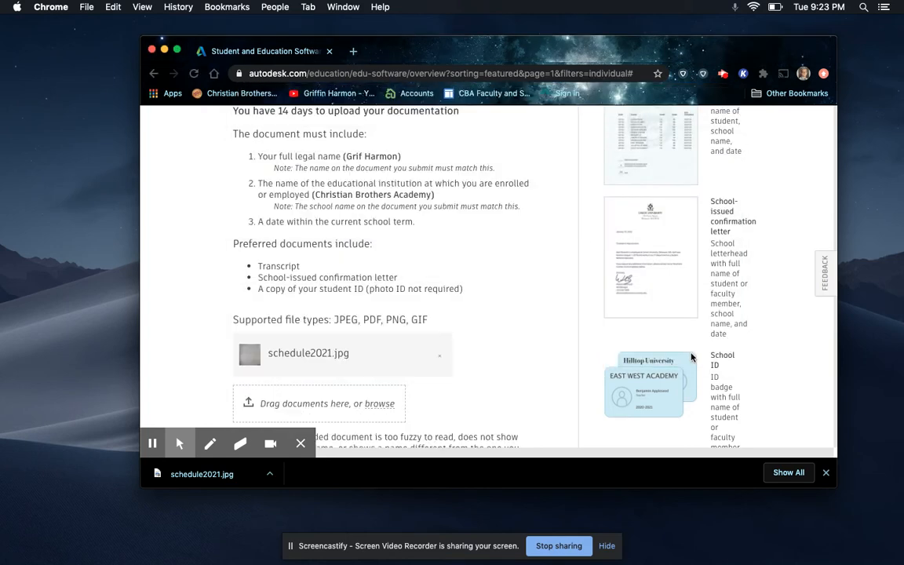
{"action": "scroll", "coordinate": [530, 295], "scroll_direction": "down", "scroll_amount": 5}
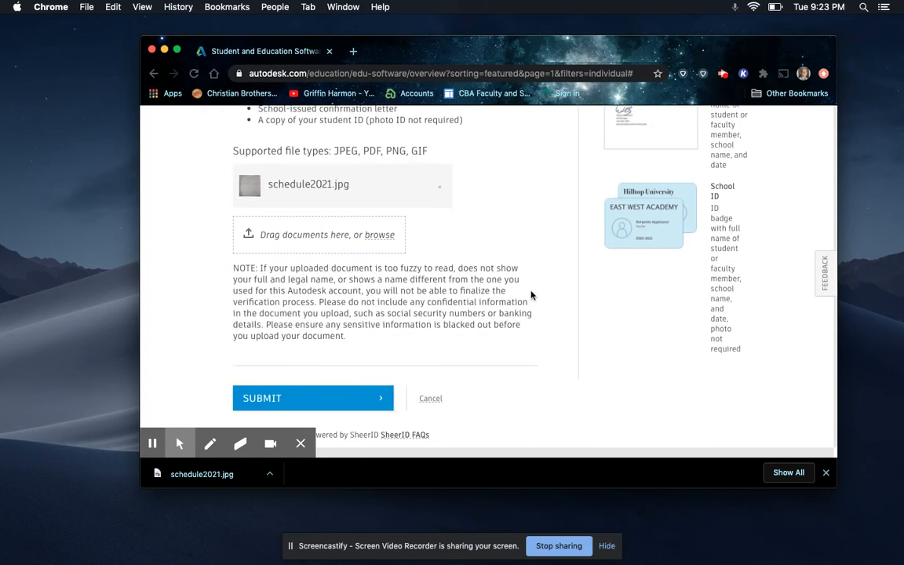
{"action": "left_click", "coordinate": [323, 393]}
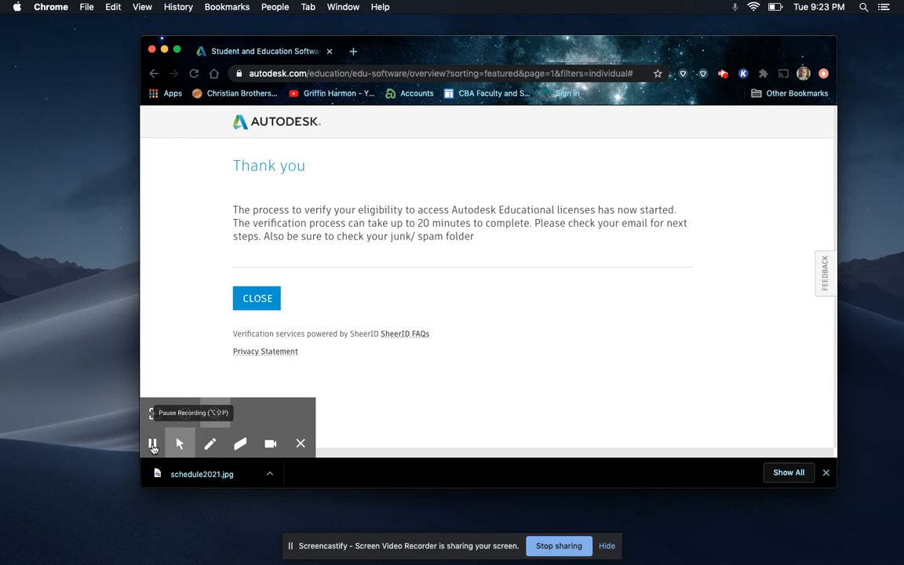
Step: Close the verification notice, go to Get Autodesk Software, and get Fusion 360 access
{"action": "left_click", "coordinate": [153, 445]}
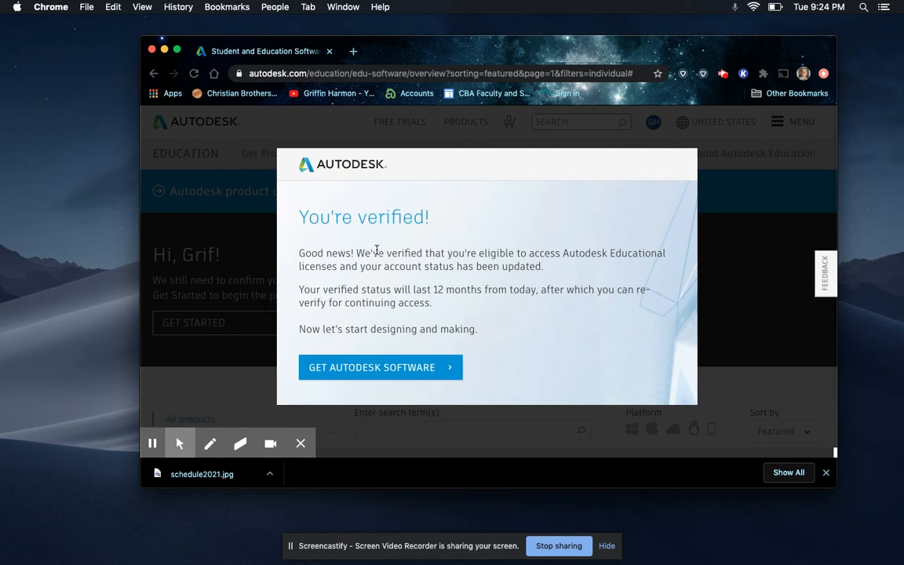
{"action": "left_click", "coordinate": [357, 367]}
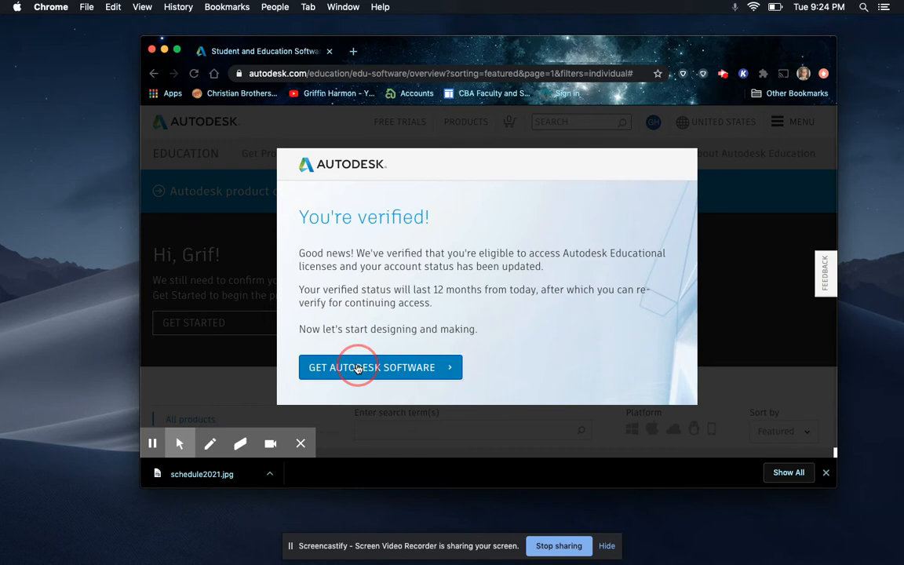
{"action": "scroll", "coordinate": [357, 368], "scroll_direction": "down", "scroll_amount": 3}
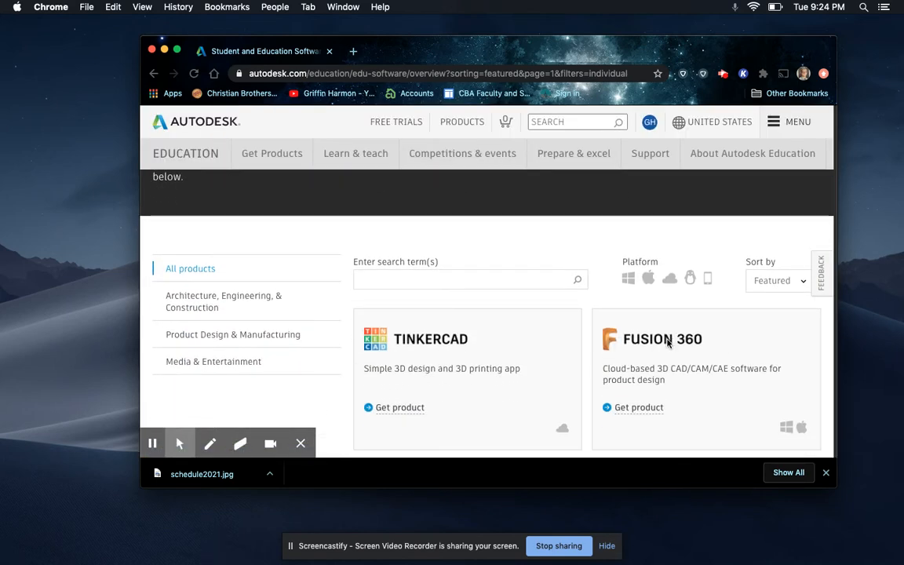
{"action": "left_click", "coordinate": [637, 408]}
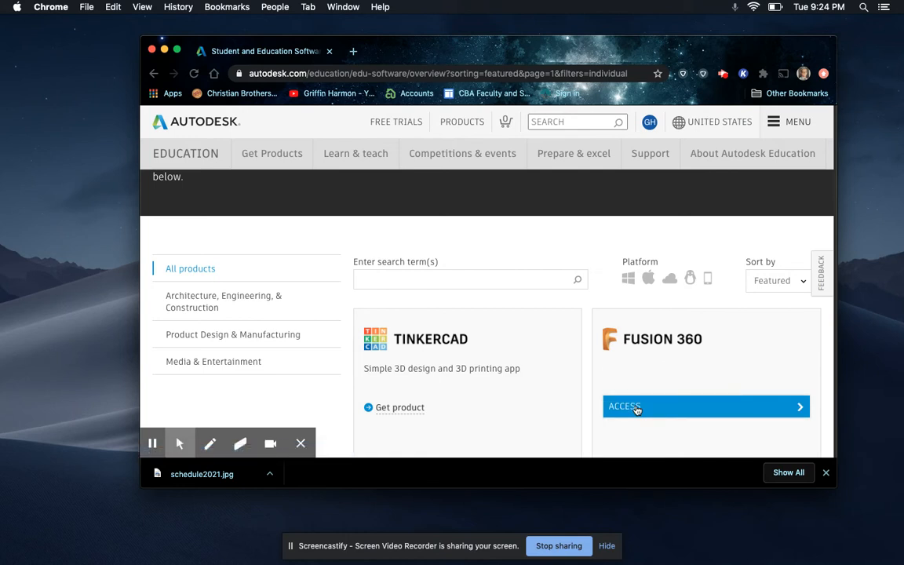
{"action": "scroll", "coordinate": [636, 409], "scroll_direction": "down", "scroll_amount": 3}
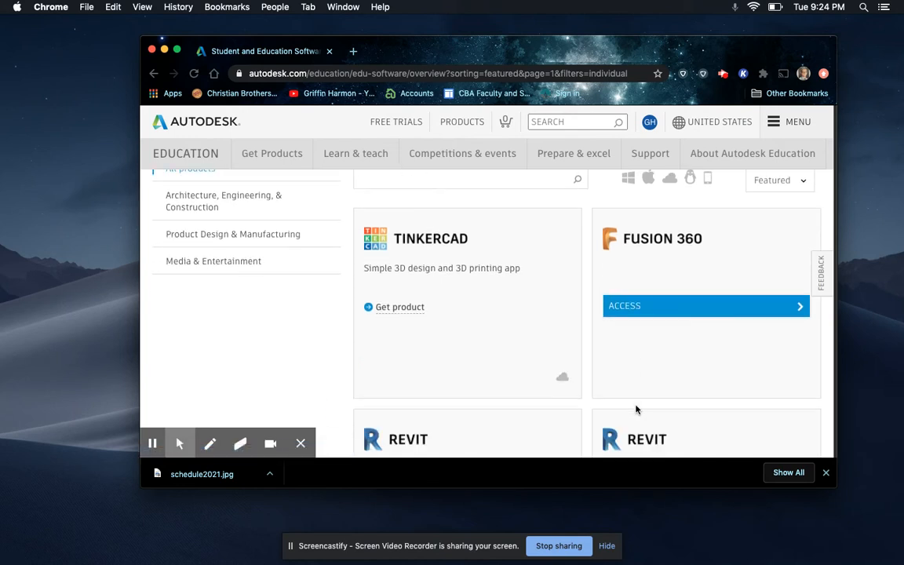
{"action": "left_click", "coordinate": [688, 293]}
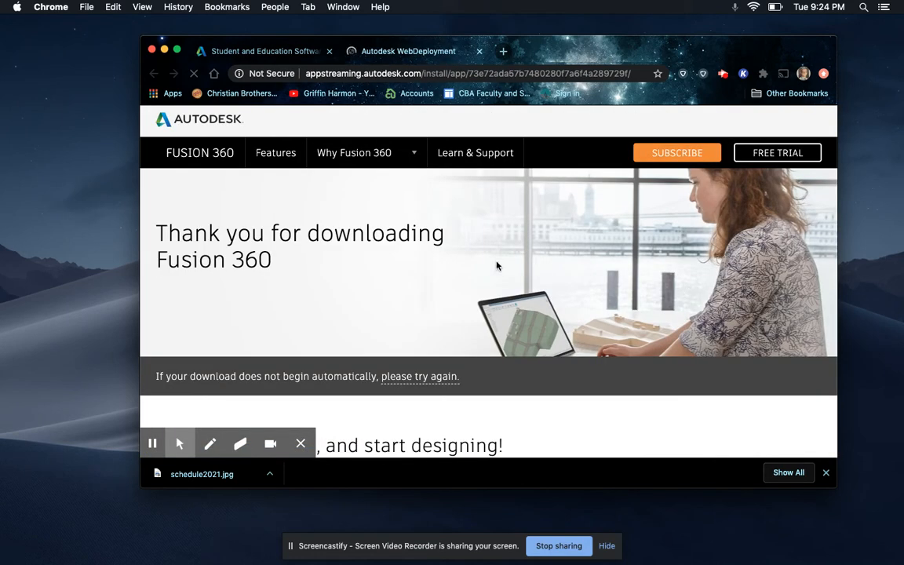
Step: Open the downloaded 17.1 MB Fusion 360 Client Downloader .dmg from Chrome's downloads bar
{"action": "scroll", "coordinate": [502, 265], "scroll_direction": "down", "scroll_amount": 3}
{"action": "scroll", "coordinate": [495, 266], "scroll_direction": "down", "scroll_amount": 1}
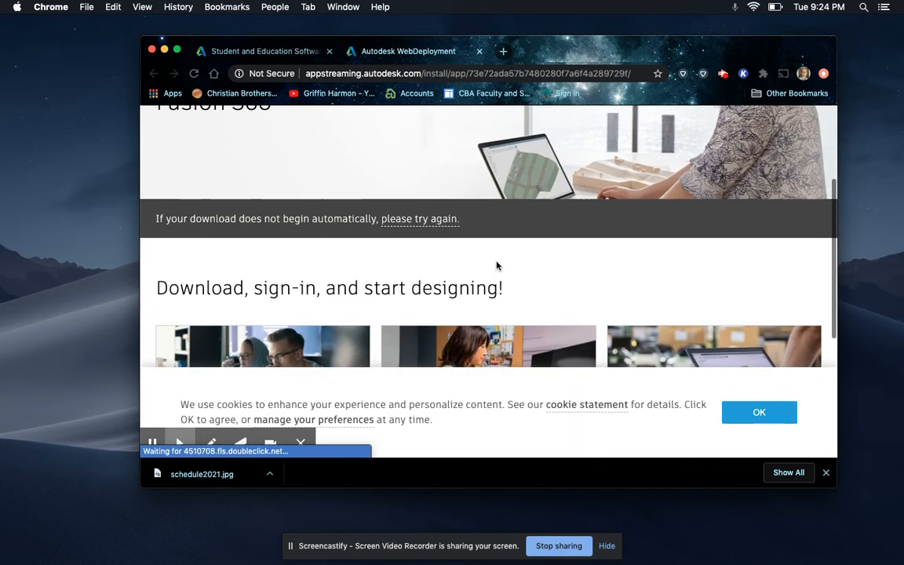
{"action": "scroll", "coordinate": [495, 266], "scroll_direction": "up", "scroll_amount": 3}
{"action": "scroll", "coordinate": [495, 266], "scroll_direction": "down", "scroll_amount": 1}
{"action": "scroll", "coordinate": [495, 266], "scroll_direction": "up", "scroll_amount": 2}
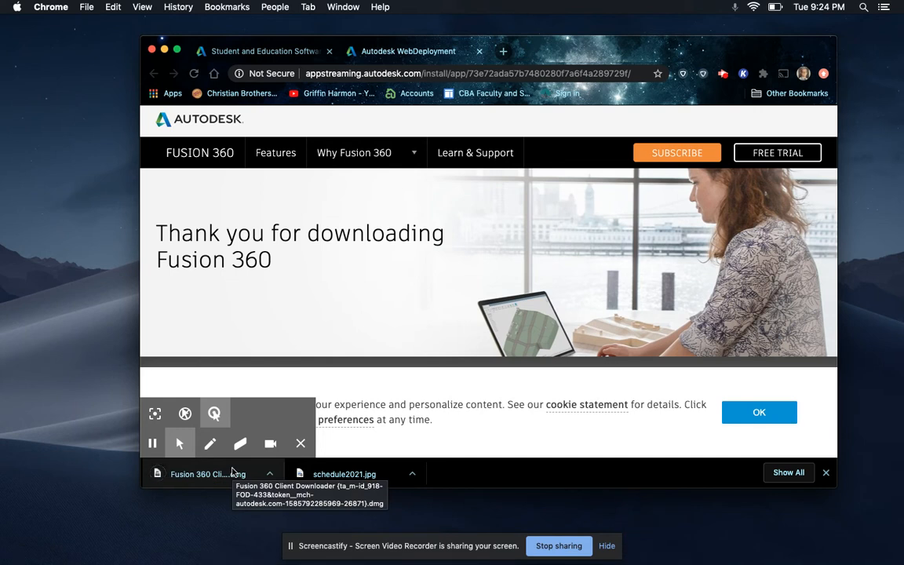
{"action": "left_click", "coordinate": [232, 473]}
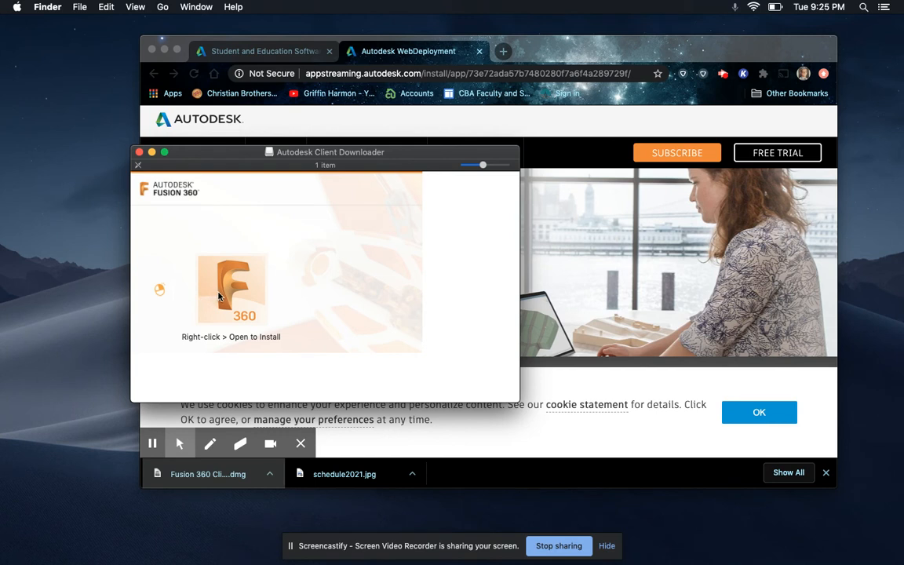
Step: Launch the Fusion 360 installer via right-click Open, accepting the internet-download security warning
{"action": "right_click", "coordinate": [220, 295]}
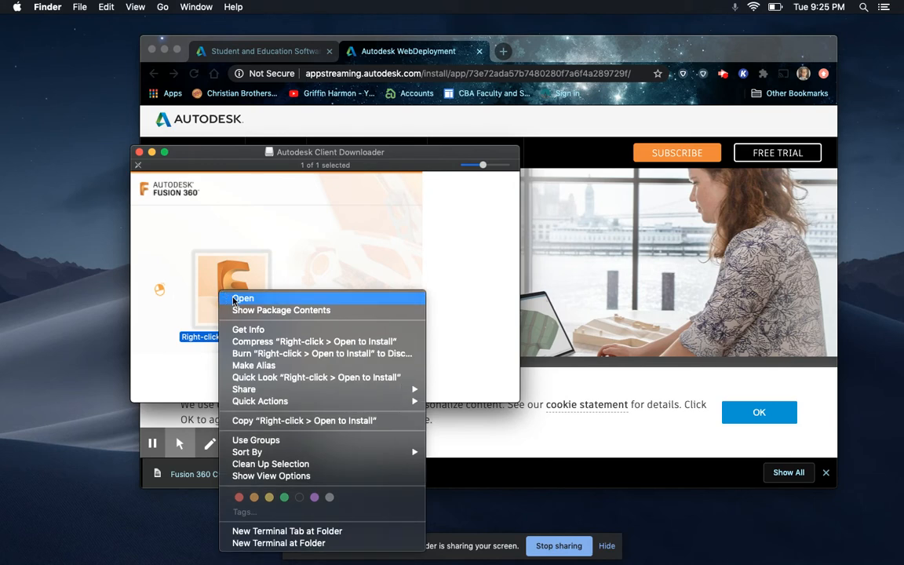
{"action": "left_click", "coordinate": [234, 298]}
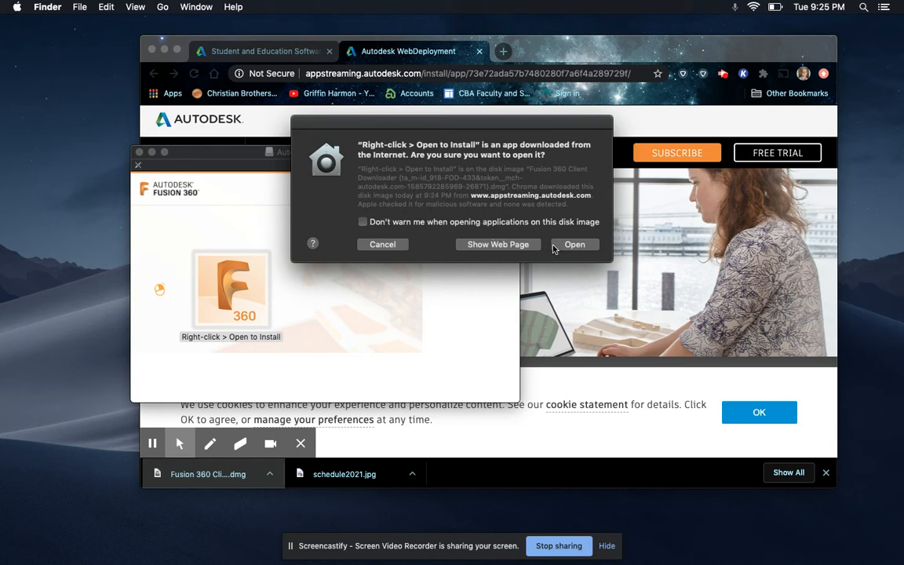
{"action": "left_click", "coordinate": [567, 245]}
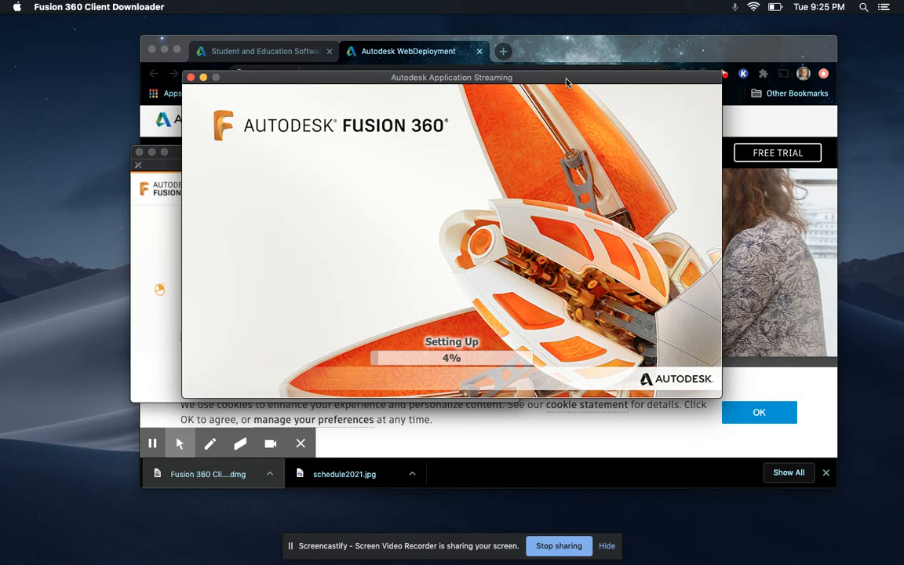
Step: Bring Chrome's 'Thank you for downloading Fusion 360' page forward beside the downloader window
{"action": "left_click", "coordinate": [153, 443]}
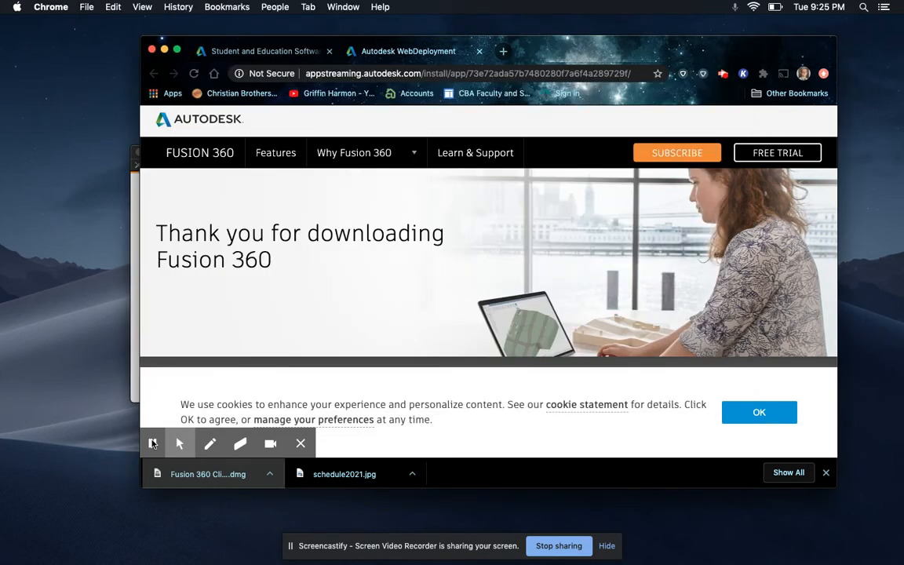
{"action": "left_click", "coordinate": [153, 443]}
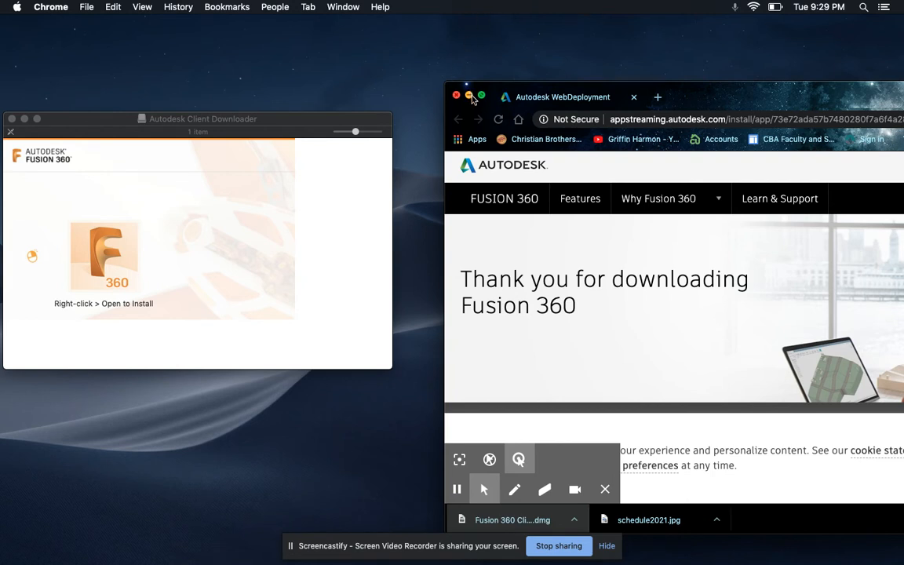
Step: Minimize Chrome, centre the downloader window, and restore Chrome's download page
{"action": "left_click", "coordinate": [469, 95]}
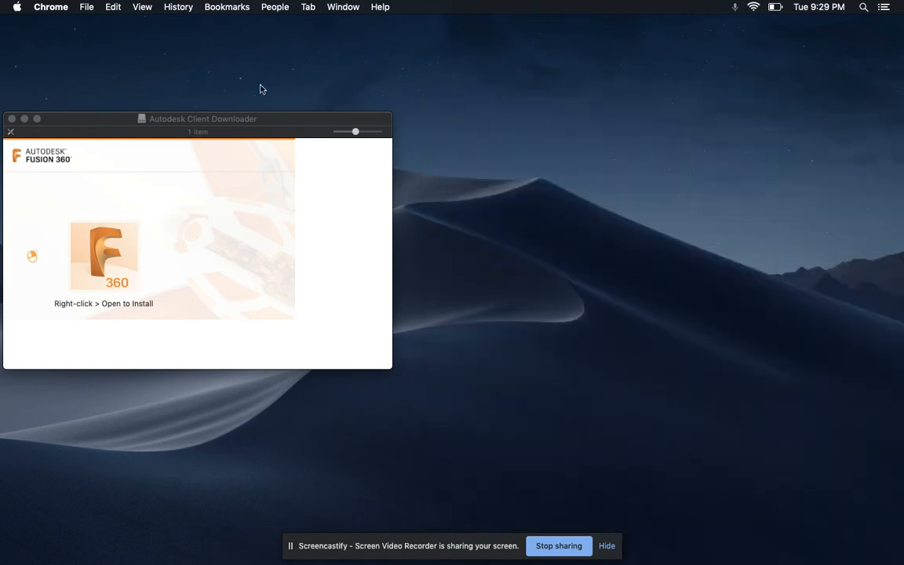
{"action": "left_click_drag", "start_coordinate": [156, 127], "coordinate": [358, 125]}
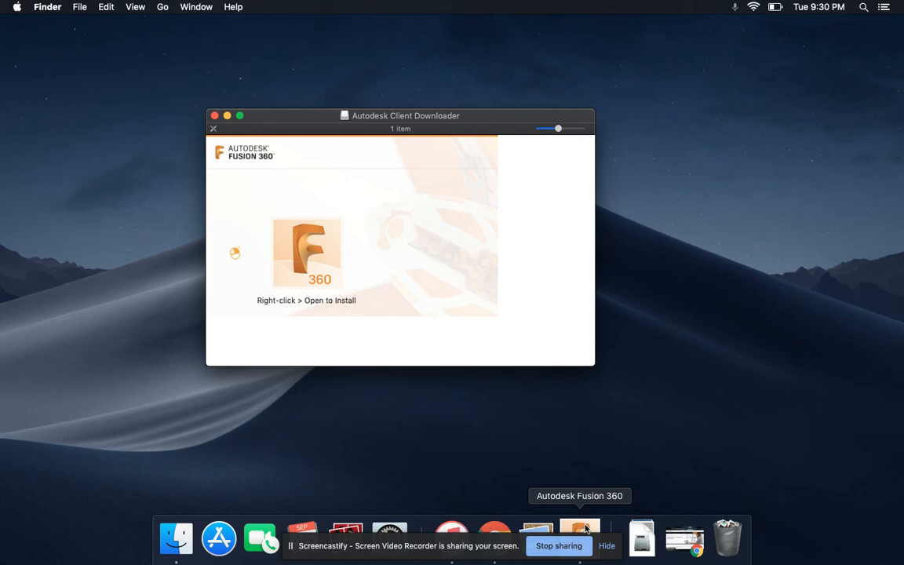
{"action": "left_click", "coordinate": [492, 545]}
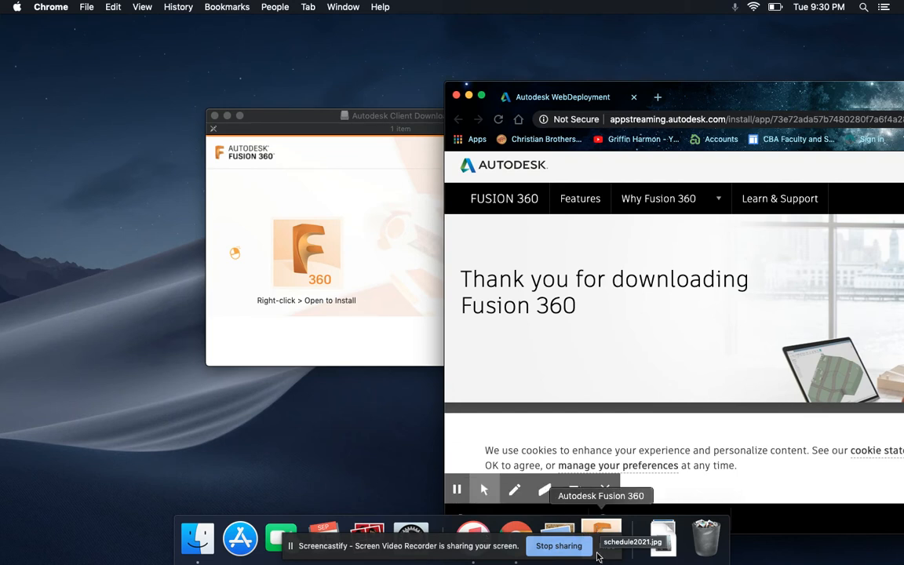
{"action": "left_click", "coordinate": [604, 547]}
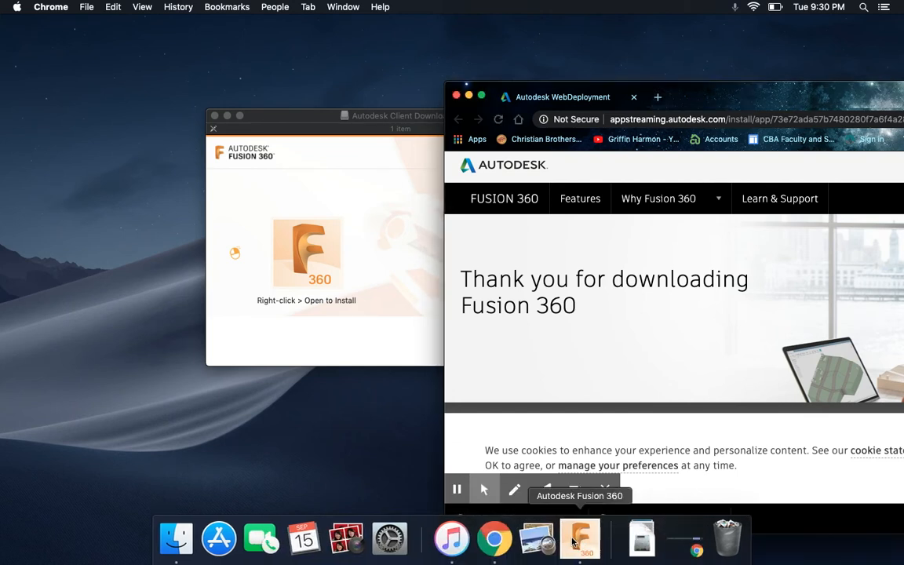
Step: Close the Client Downloader window and launch Fusion 360 from the Dock
{"action": "left_click", "coordinate": [214, 117]}
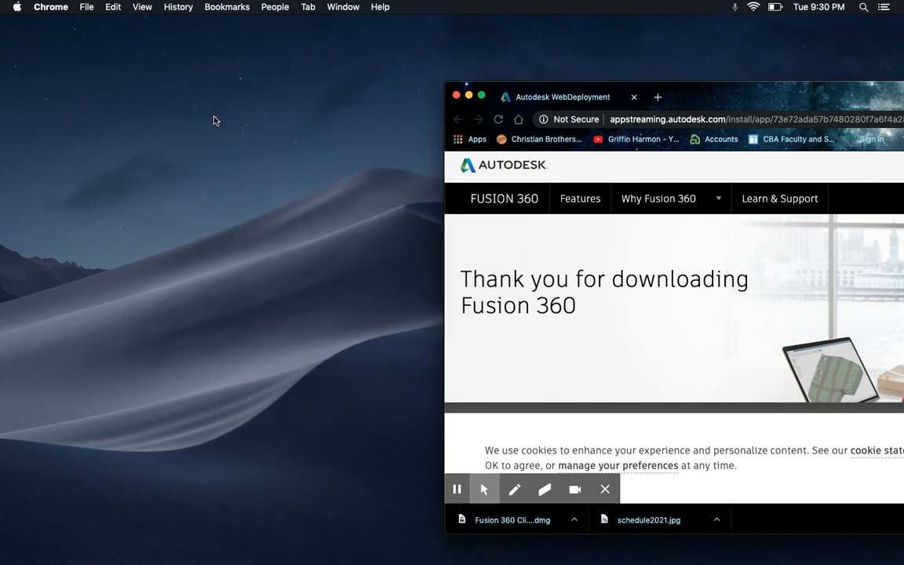
{"action": "mouse_move", "coordinate": [451, 562]}
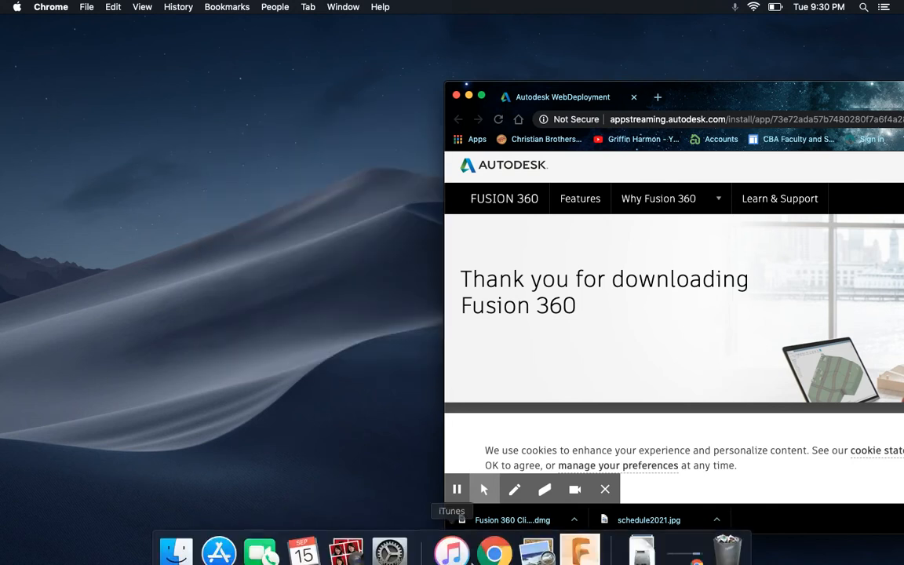
{"action": "left_click", "coordinate": [581, 549]}
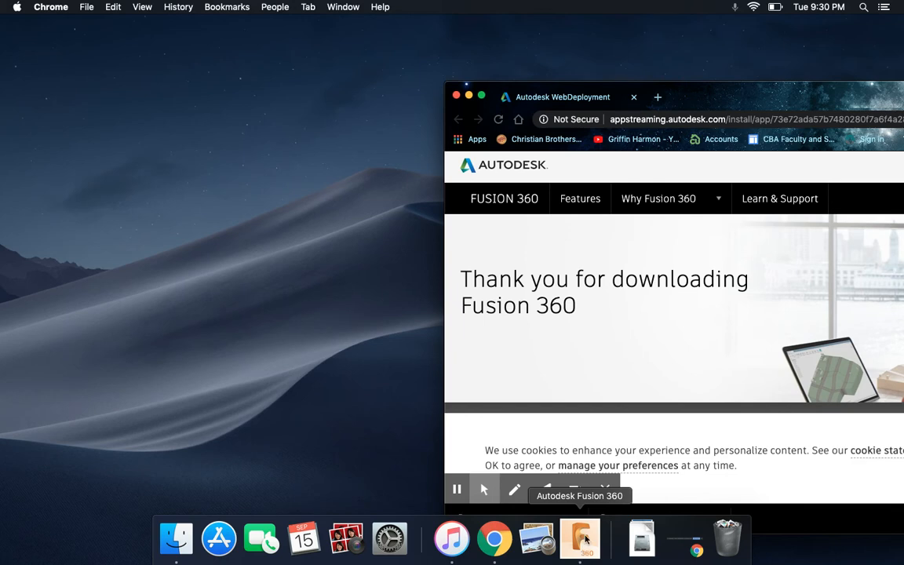
{"action": "left_click_drag", "start_coordinate": [732, 95], "coordinate": [345, 48]}
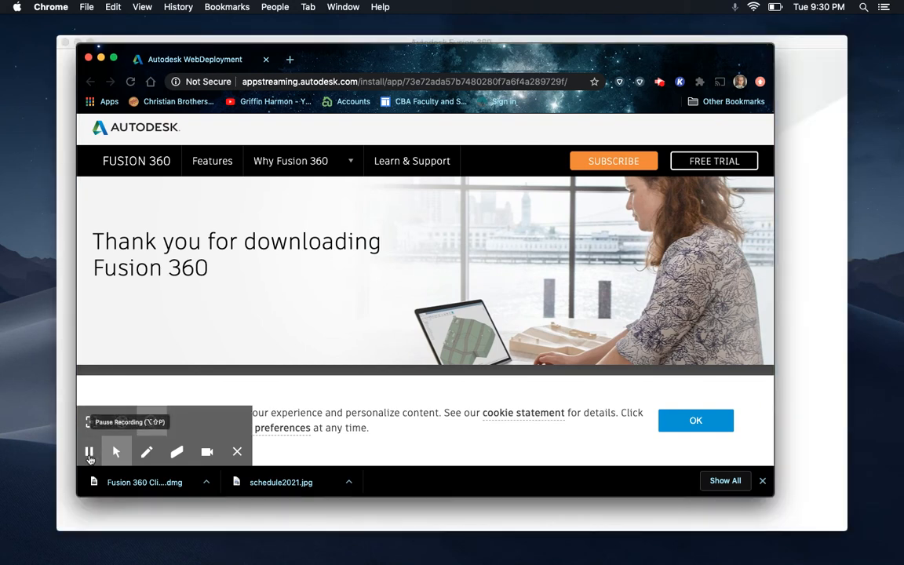
Step: Sign in to Fusion 360 with the account email and password, then enter the texted six-digit code
{"action": "left_click", "coordinate": [817, 85]}
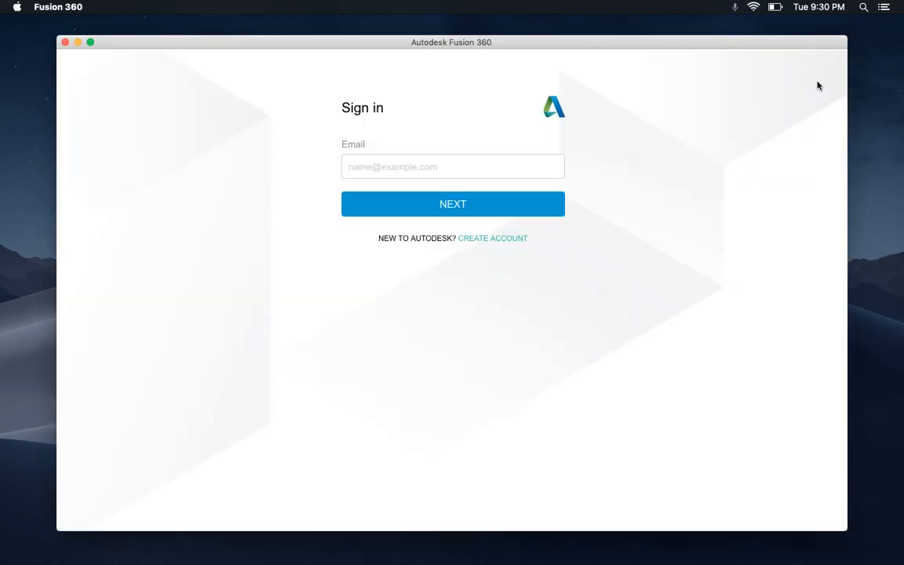
{"action": "left_click", "coordinate": [510, 162]}
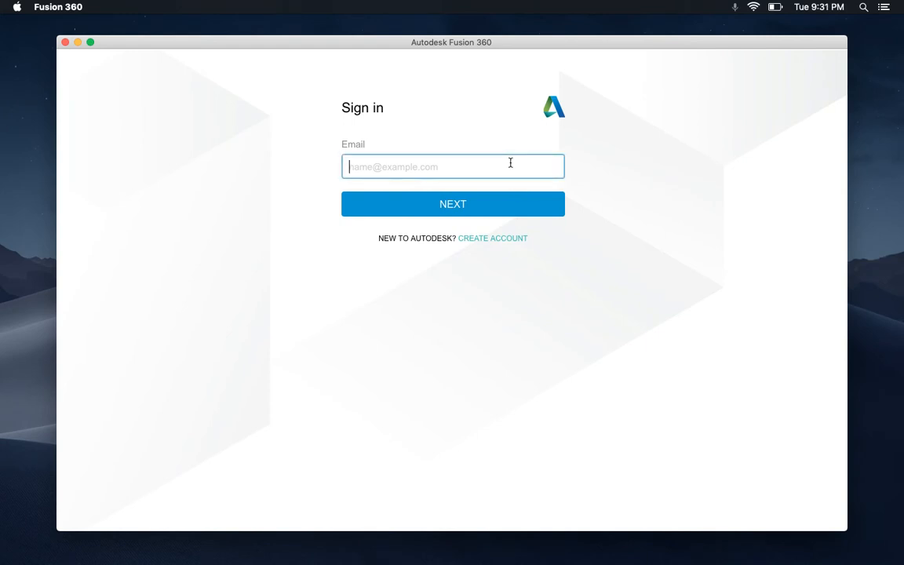
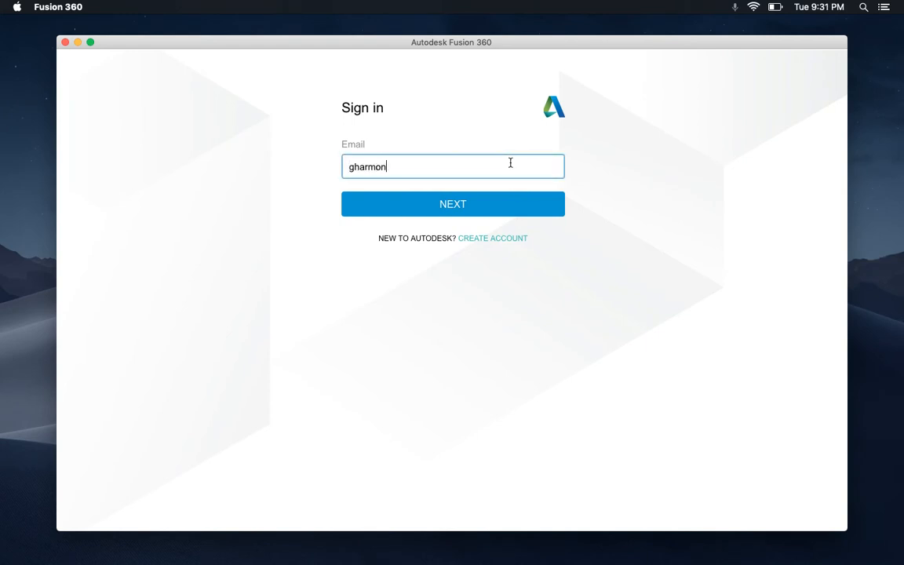
{"action": "left_click", "coordinate": [470, 204]}
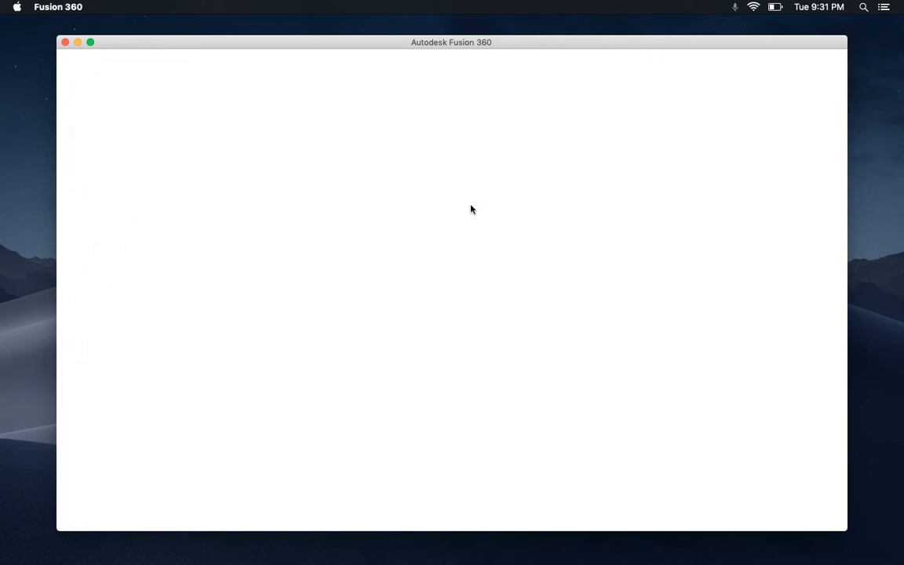
{"action": "type", "text": "••••••••"}
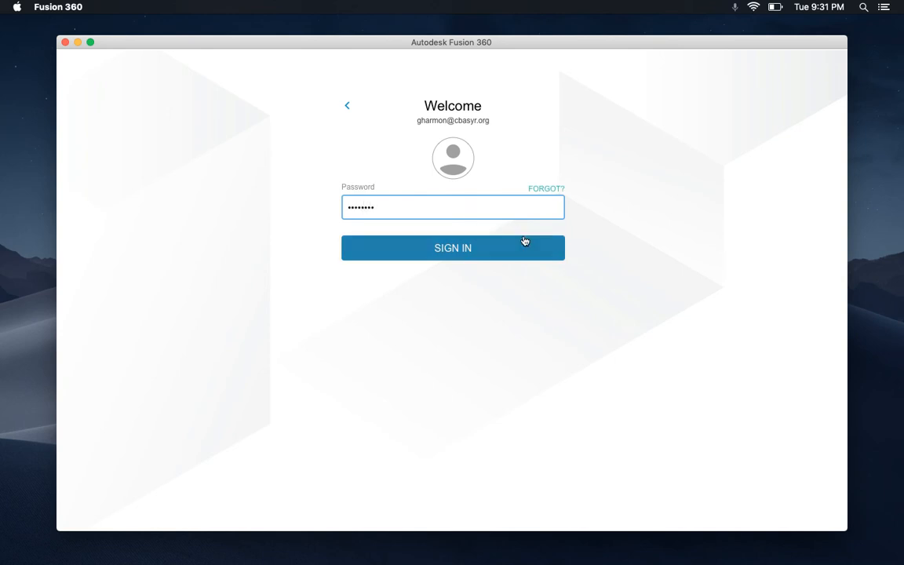
{"action": "left_click", "coordinate": [433, 249]}
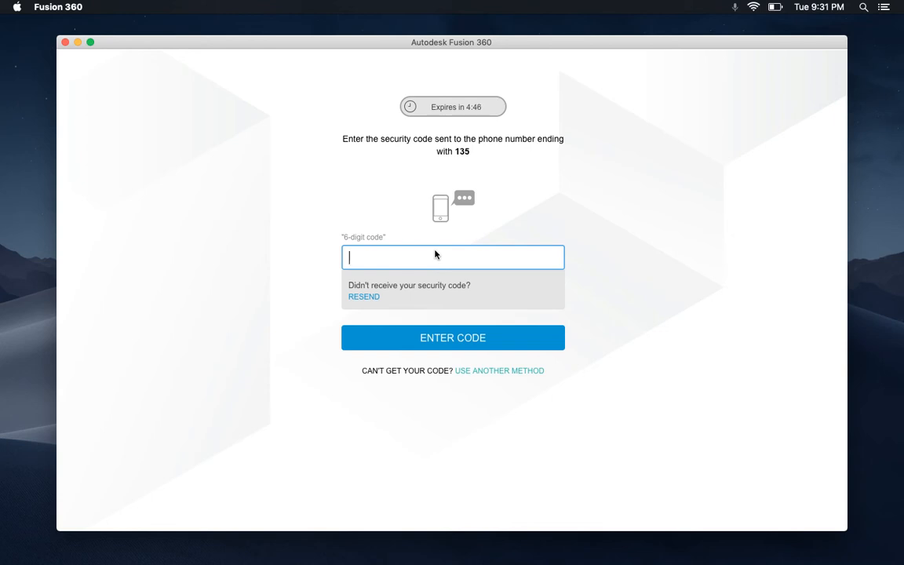
{"action": "left_click", "coordinate": [462, 338]}
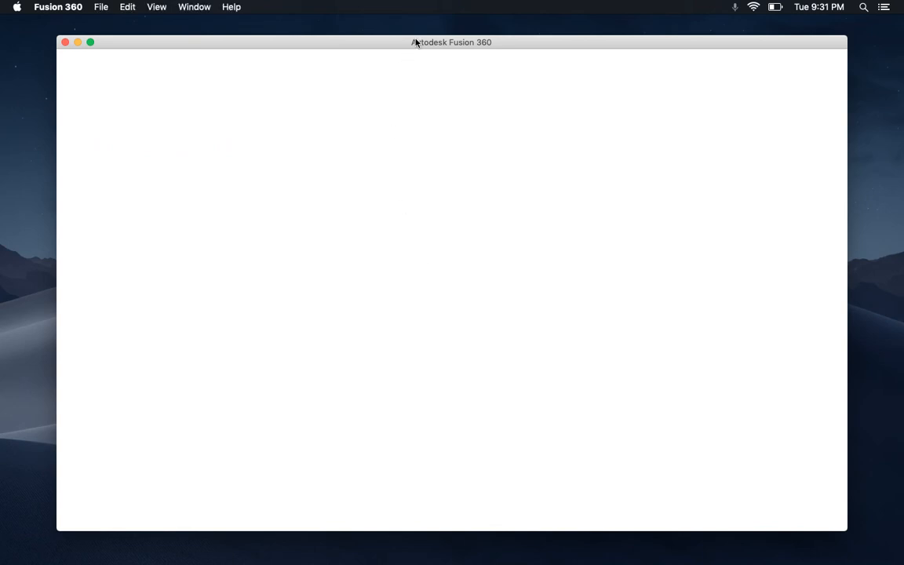
Step: Check About This Mac, then advance past the Education License welcome screen to team setup
{"action": "left_click_drag", "start_coordinate": [416, 43], "coordinate": [415, 34]}
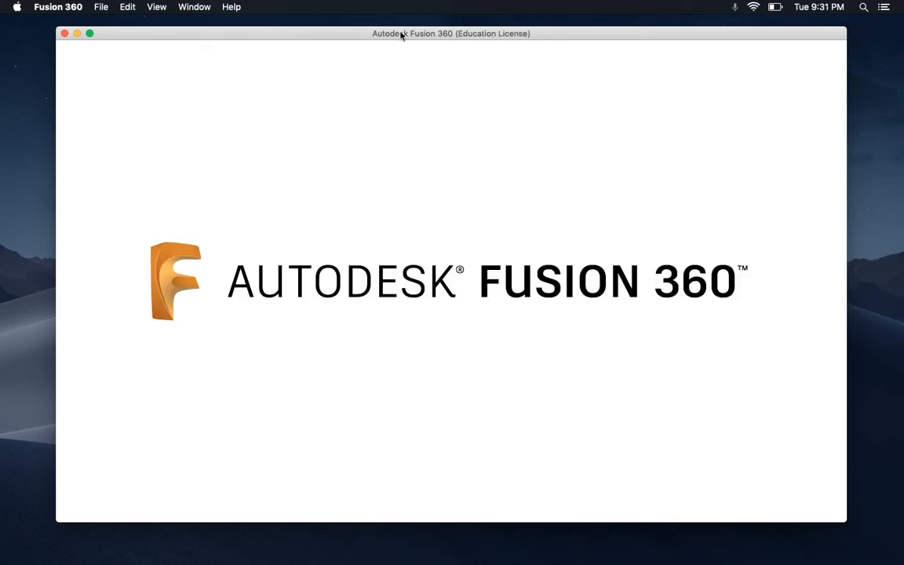
{"action": "left_click", "coordinate": [16, 10]}
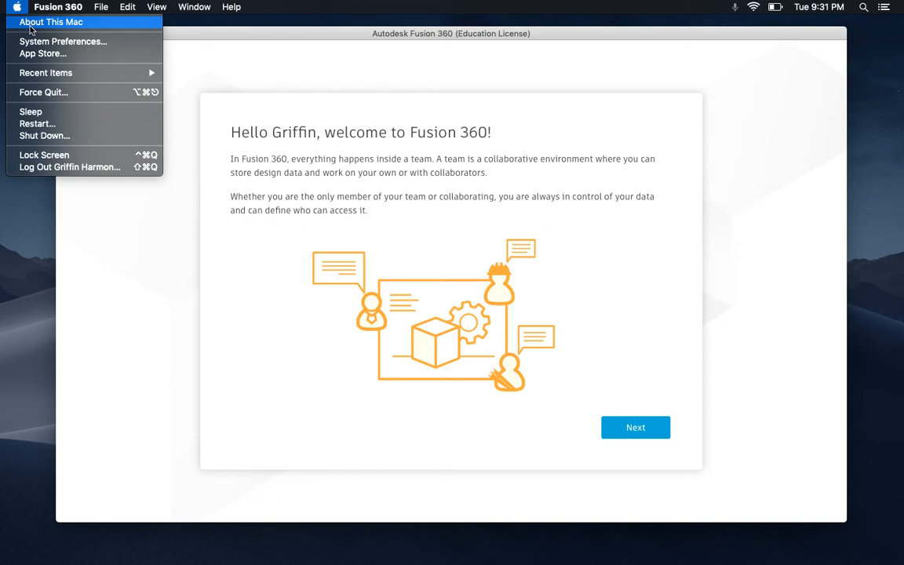
{"action": "left_click", "coordinate": [40, 27]}
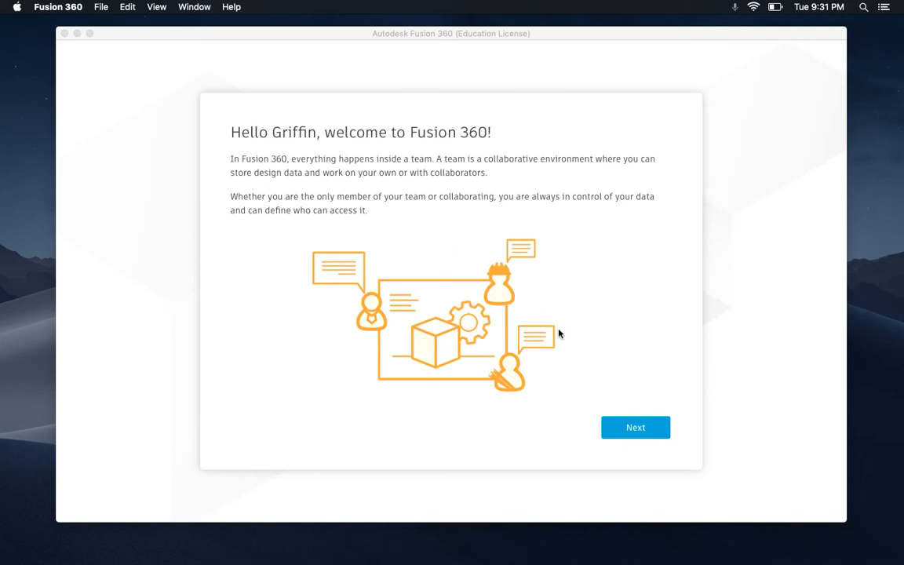
{"action": "left_click", "coordinate": [620, 429]}
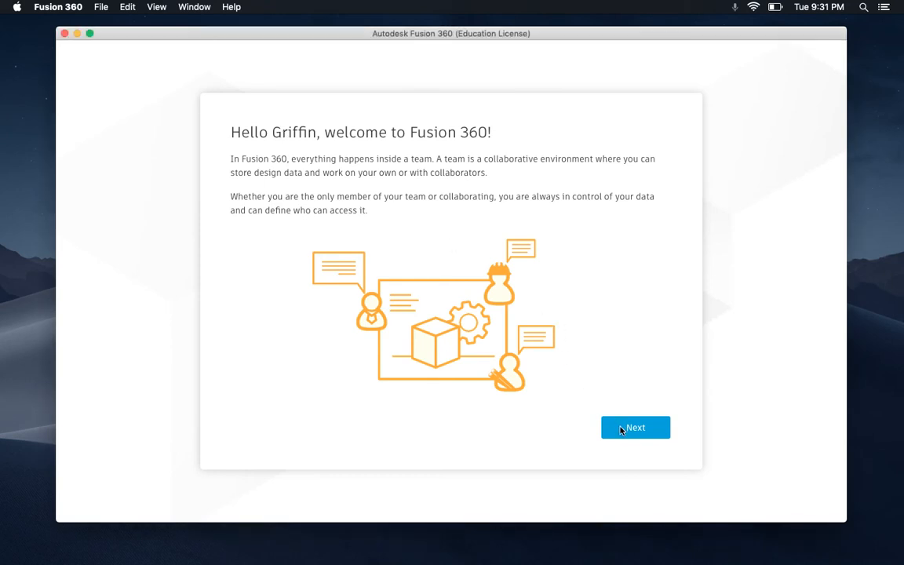
{"action": "left_click", "coordinate": [620, 429]}
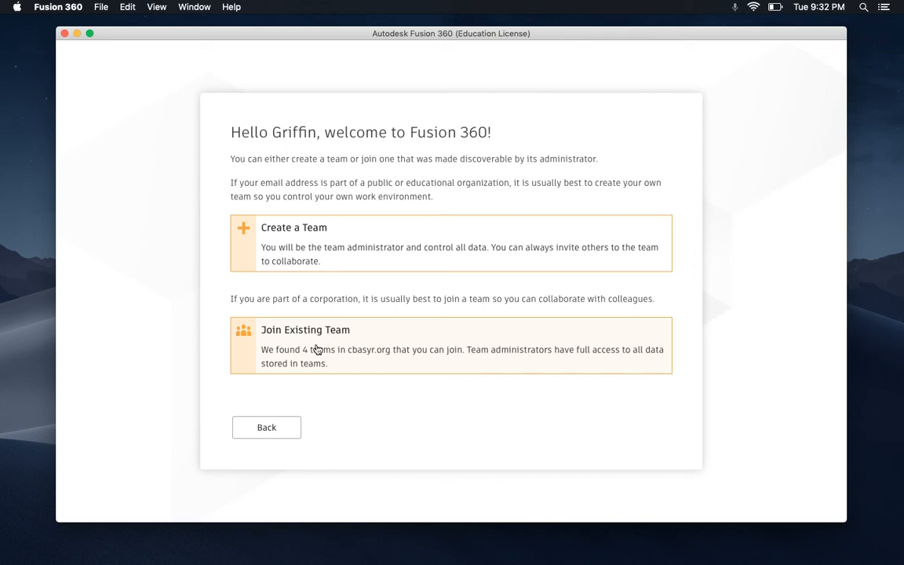
Step: Create a new named team hidden from organisation discovery, then go to the team
{"action": "left_click", "coordinate": [296, 265]}
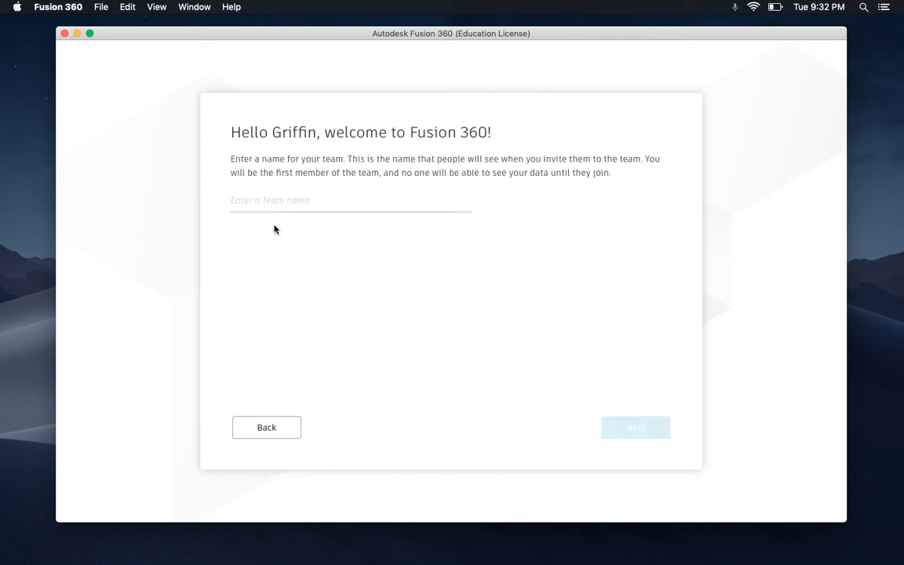
{"action": "left_click", "coordinate": [285, 200]}
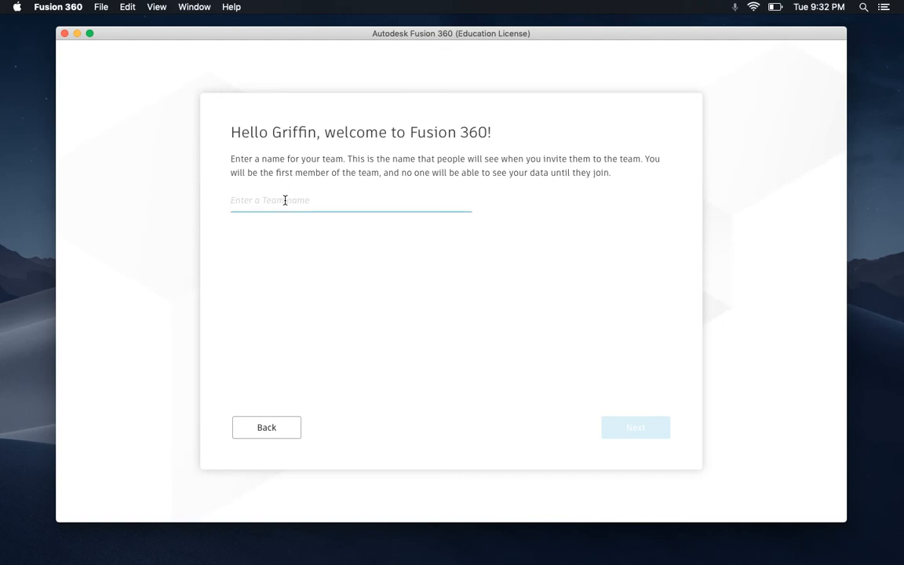
{"action": "type", "text": "Team Harmon"}
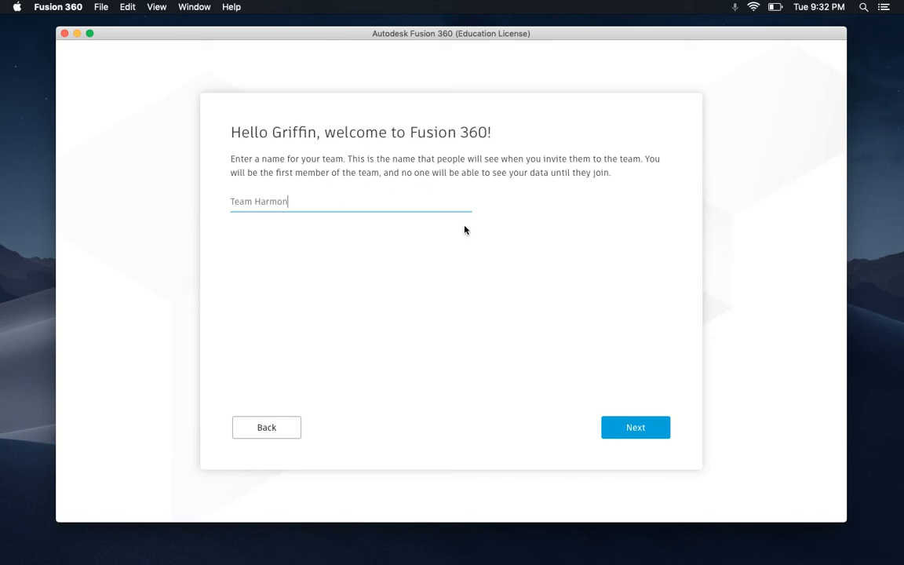
{"action": "left_click", "coordinate": [620, 428]}
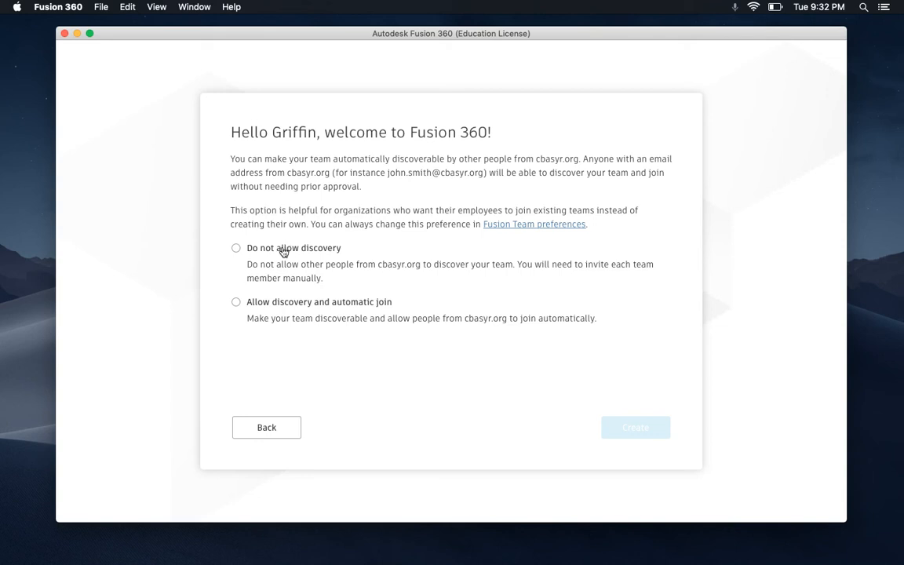
{"action": "left_click", "coordinate": [283, 251]}
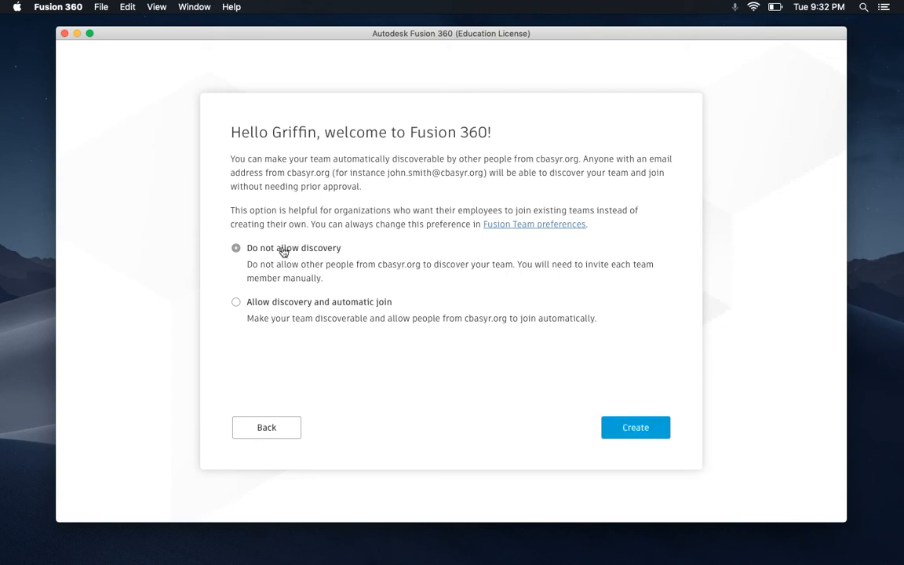
{"action": "left_click", "coordinate": [635, 427]}
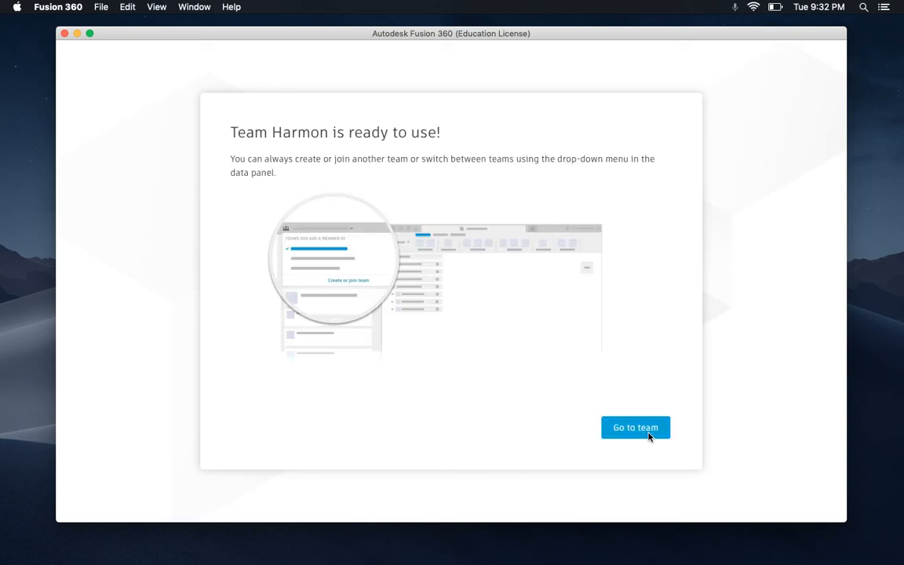
{"action": "left_click", "coordinate": [648, 433]}
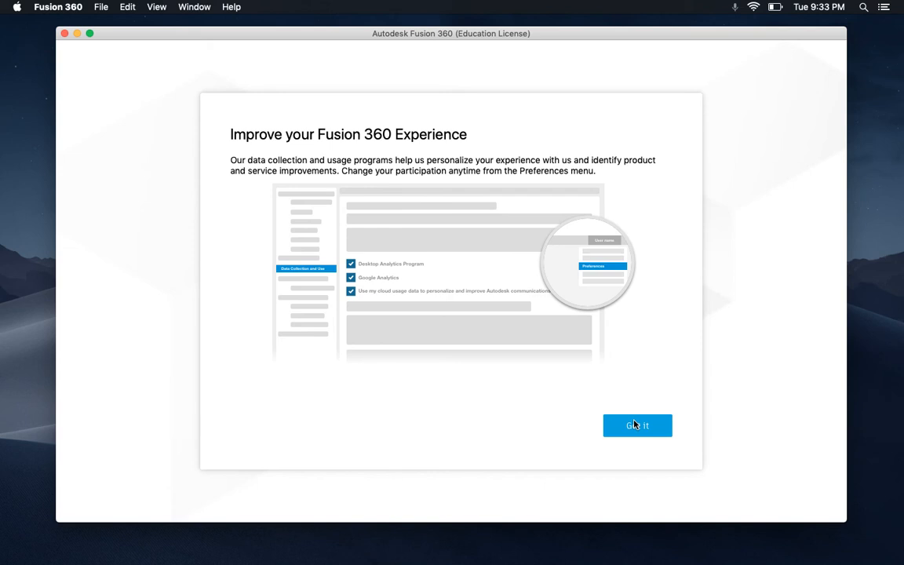
Step: Acknowledge the data-collection notice and move the Fusion window down-right to reveal Chrome
{"action": "left_click", "coordinate": [635, 424]}
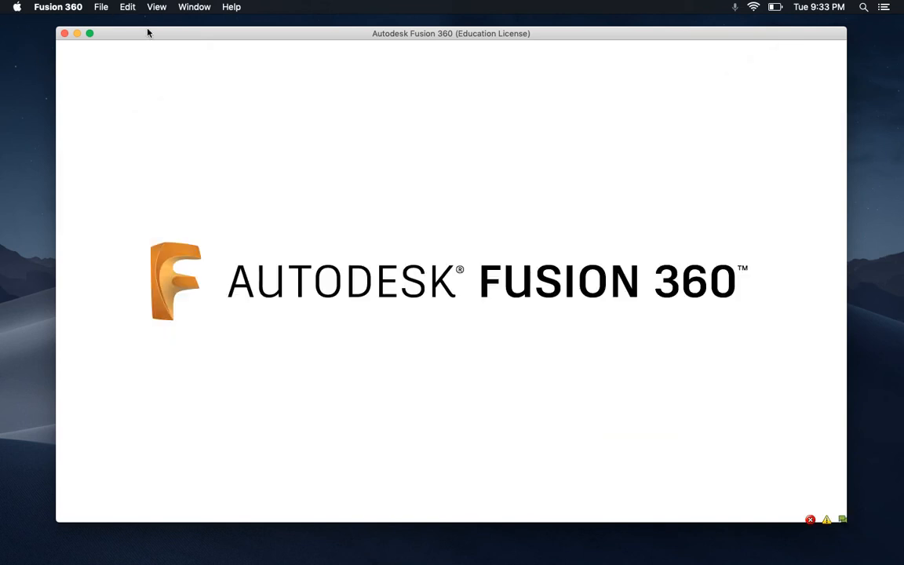
{"action": "left_click_drag", "start_coordinate": [143, 35], "coordinate": [176, 152]}
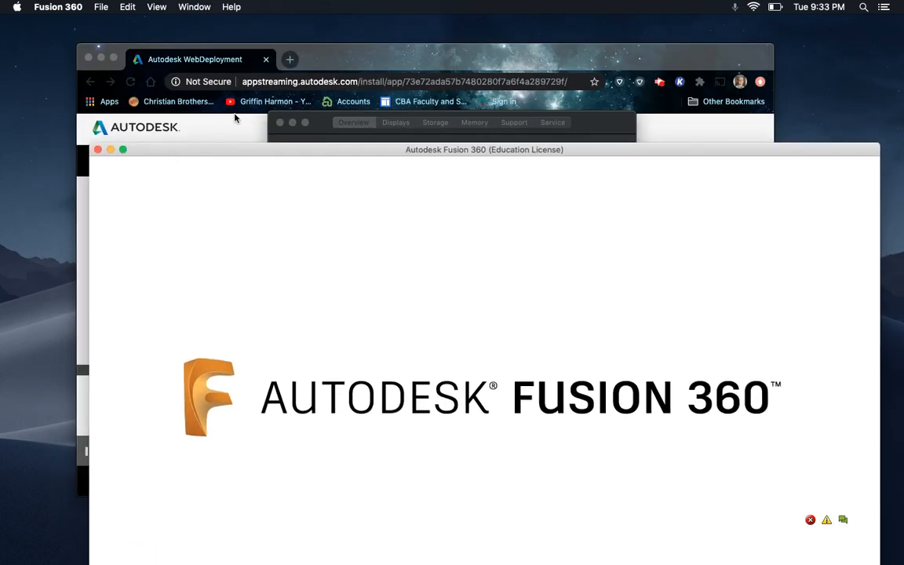
Step: Check the Graphics details in About This Mac, close it, and move Fusion back up-left
{"action": "left_click", "coordinate": [316, 118]}
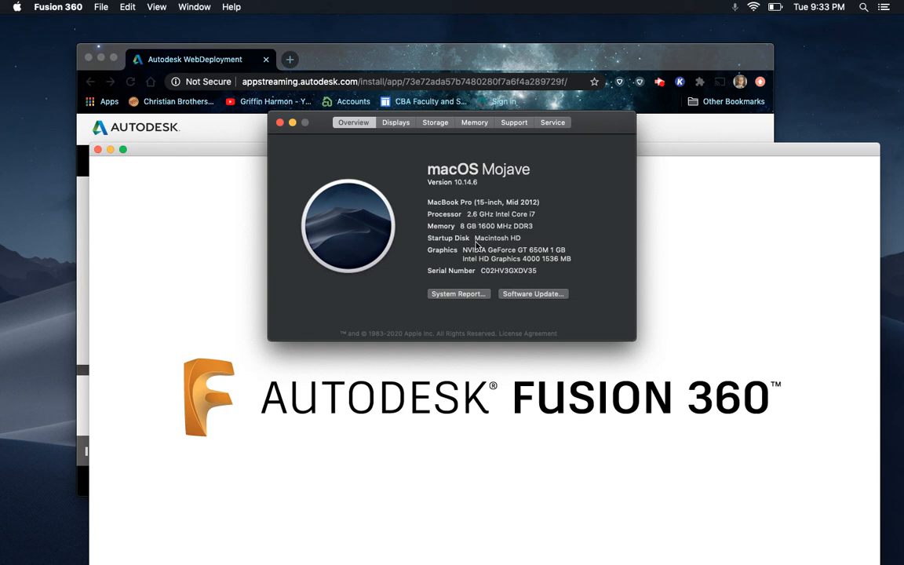
{"action": "left_click_drag", "start_coordinate": [481, 249], "coordinate": [571, 248]}
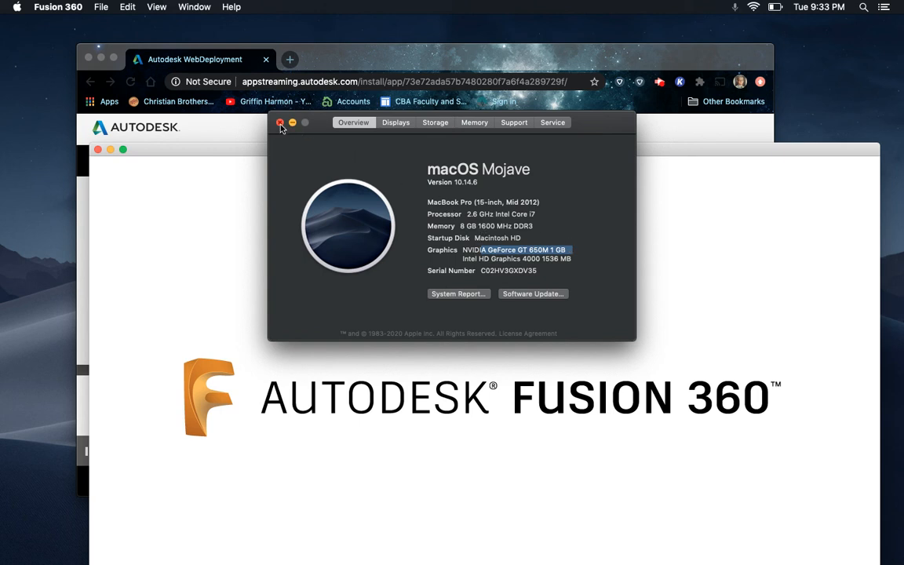
{"action": "left_click", "coordinate": [279, 123]}
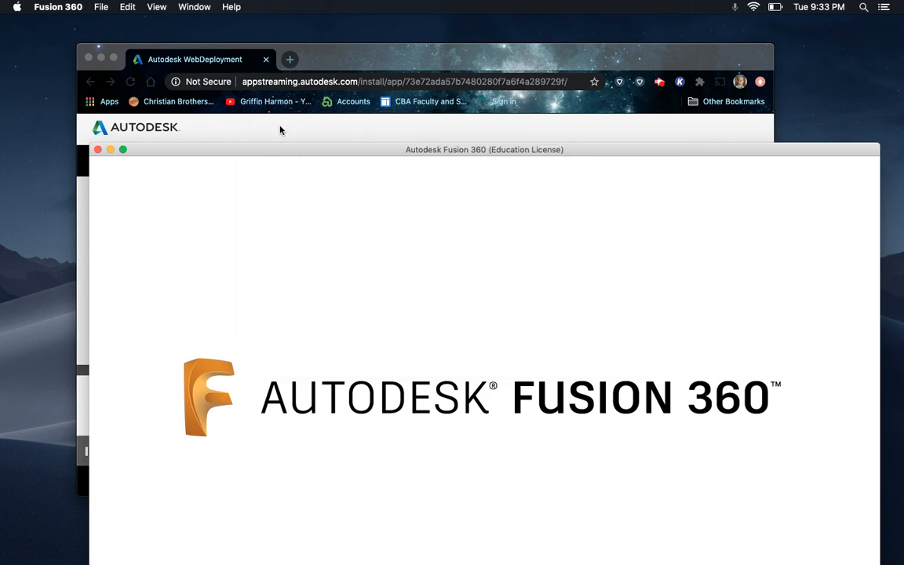
{"action": "left_click_drag", "start_coordinate": [378, 149], "coordinate": [359, 60]}
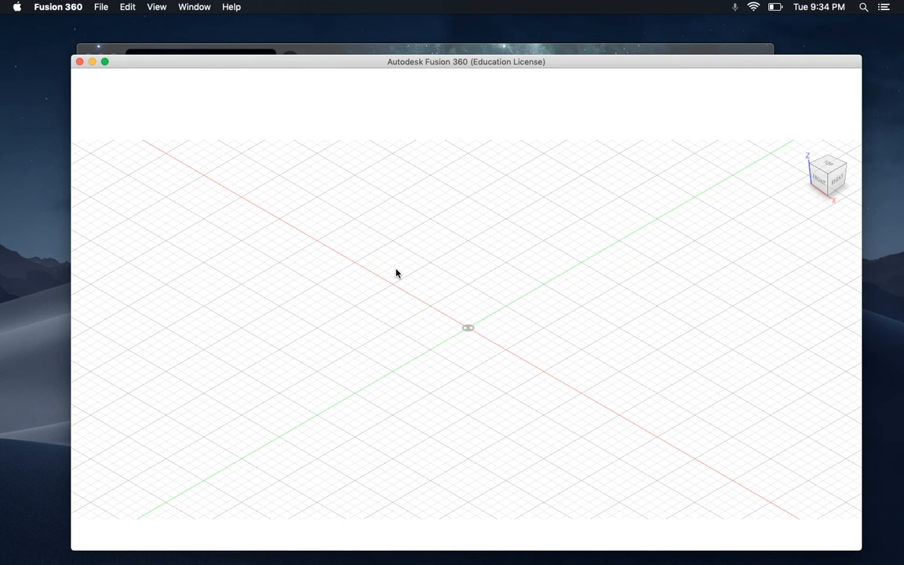
Step: Nudge the Fusion window up-left and close the Refer a Friend popup
{"action": "left_click_drag", "start_coordinate": [346, 66], "coordinate": [318, 37]}
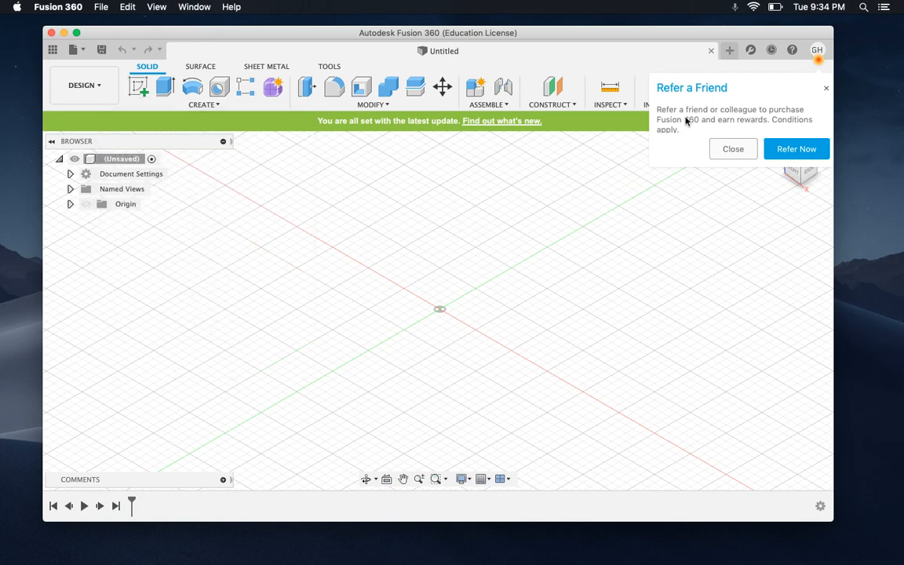
{"action": "left_click", "coordinate": [734, 148]}
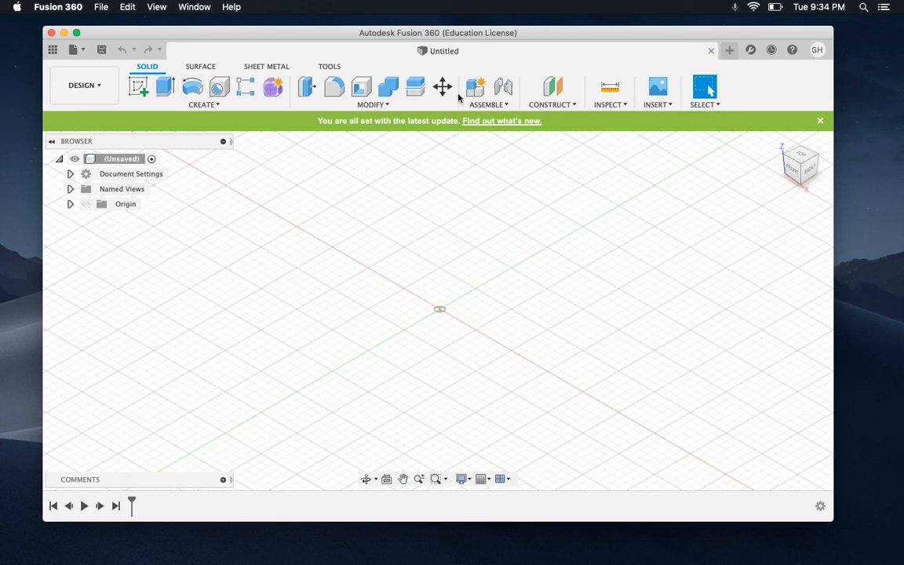
Step: Sketch a 55 mm by 45 mm two-point rectangle on the XY plane and finish the sketch
{"action": "left_click", "coordinate": [138, 84]}
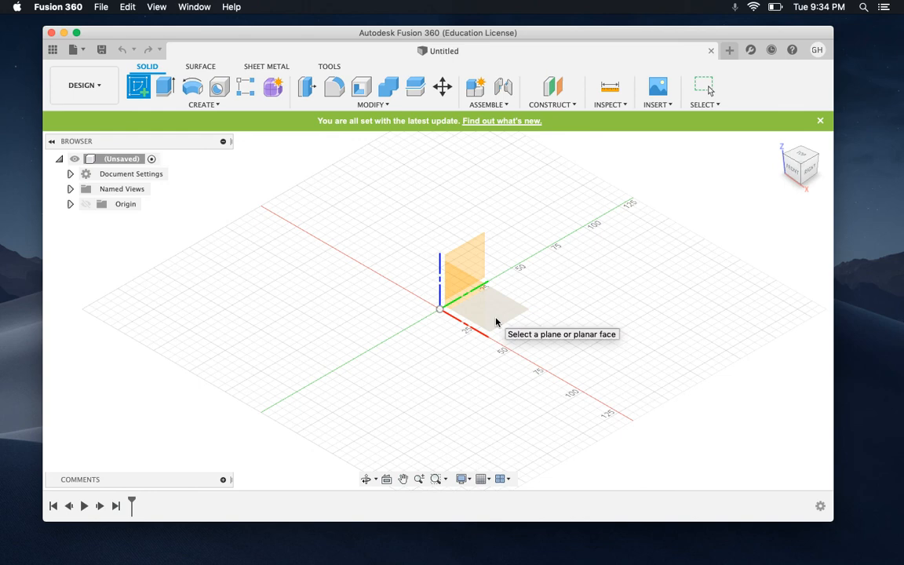
{"action": "left_click", "coordinate": [496, 322]}
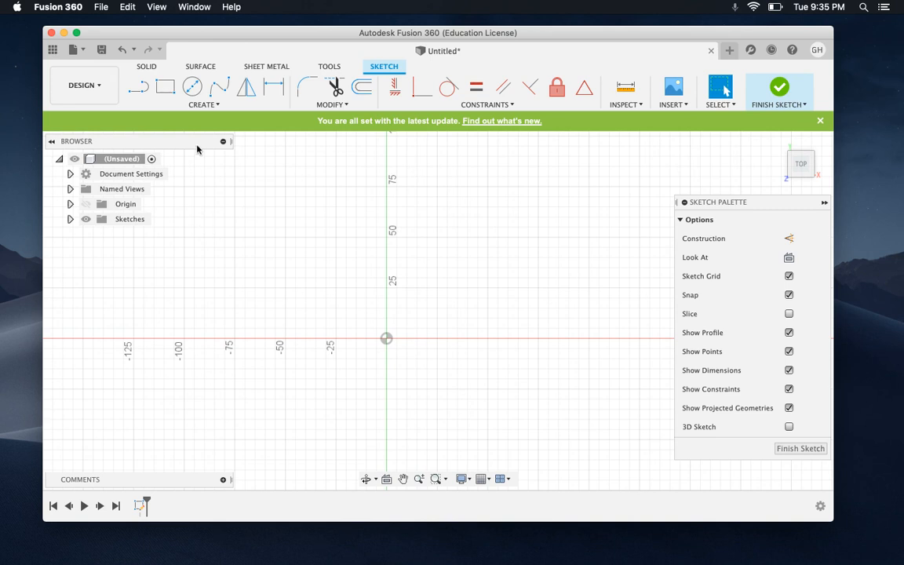
{"action": "left_click", "coordinate": [165, 86]}
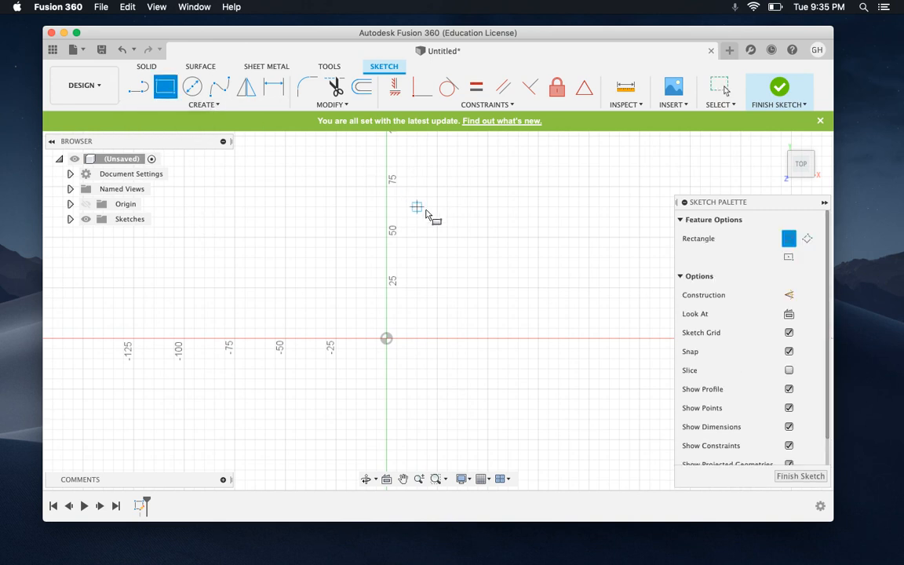
{"action": "left_click", "coordinate": [417, 217]}
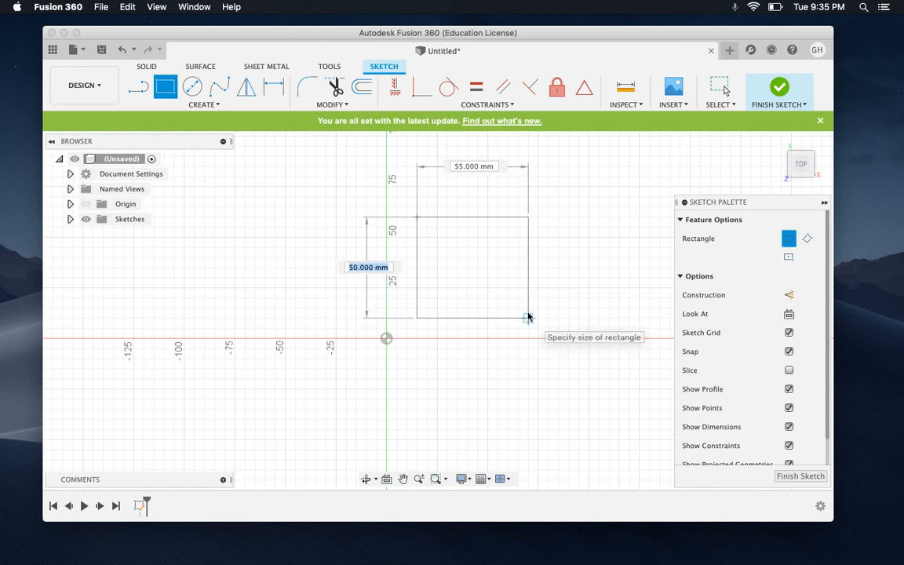
{"action": "left_click", "coordinate": [528, 309]}
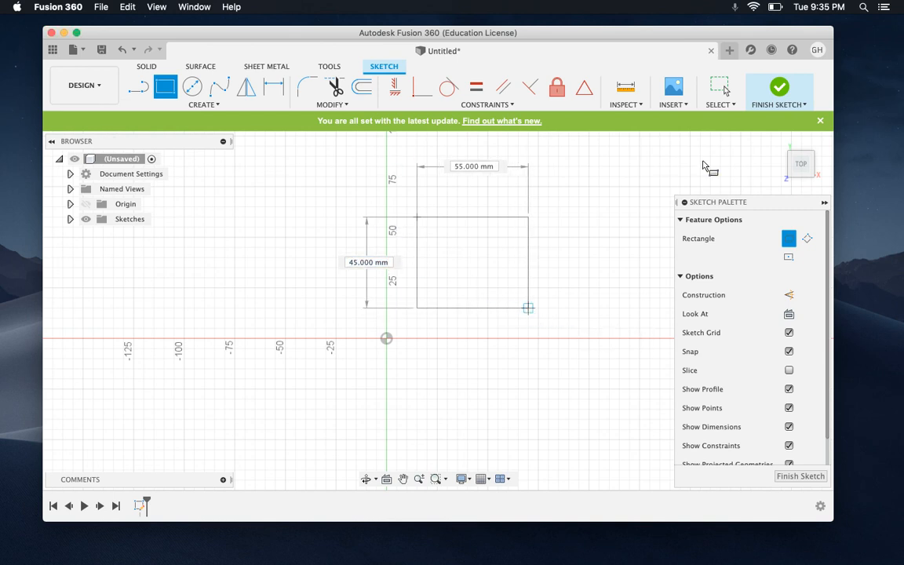
{"action": "left_click", "coordinate": [779, 88]}
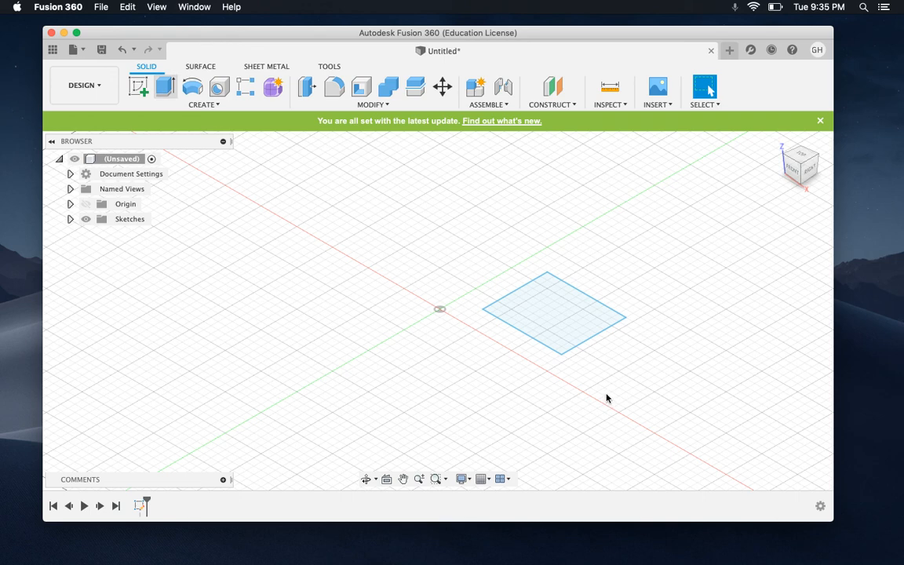
Step: Extrude the rectangle profile 5 cm into a solid box
{"action": "key", "text": "e"}
{"action": "left_click", "coordinate": [554, 320]}
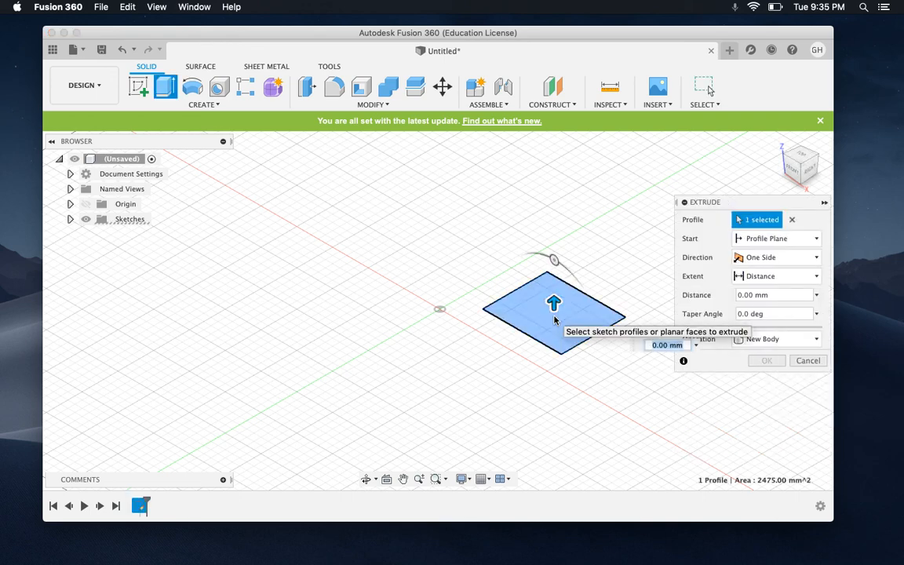
{"action": "left_click", "coordinate": [746, 294]}
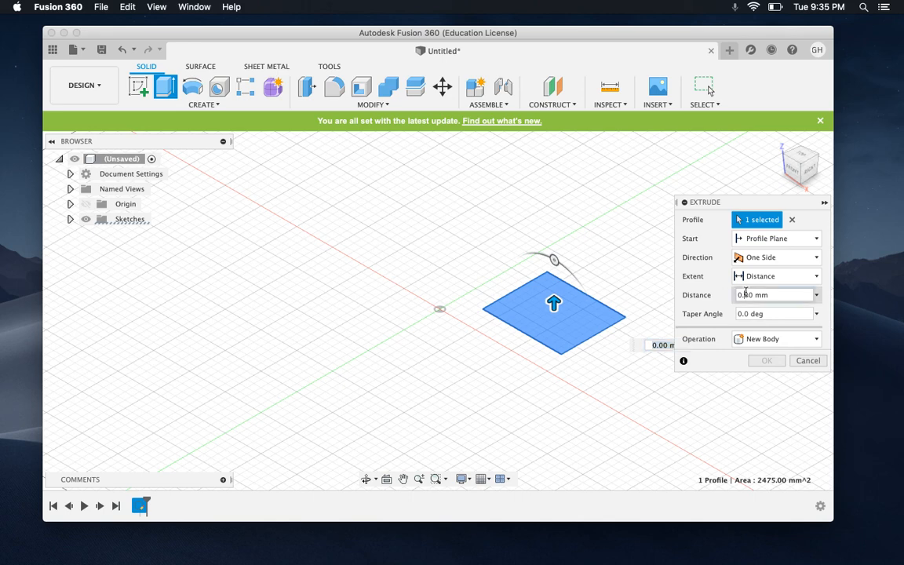
{"action": "left_click_drag", "start_coordinate": [773, 296], "coordinate": [630, 302]}
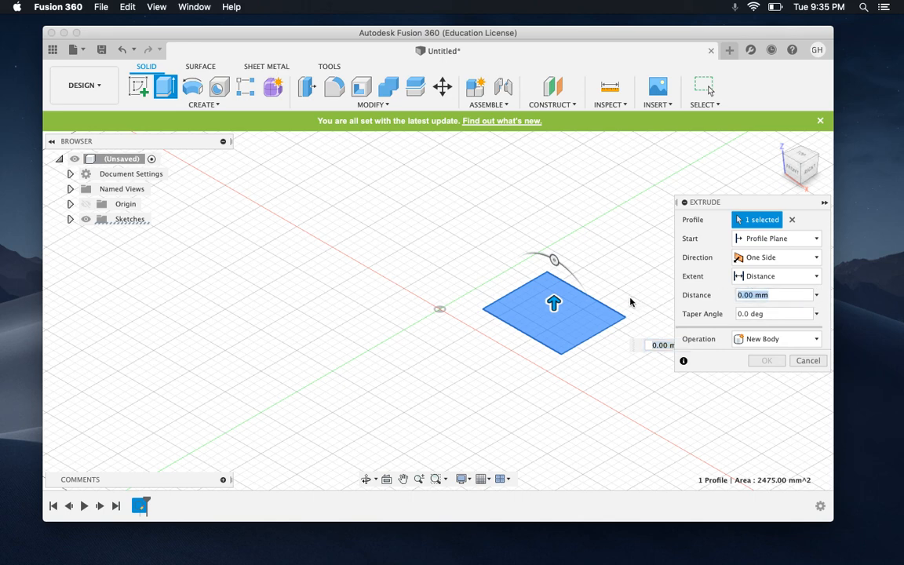
{"action": "key", "text": "BackSpace"}
{"action": "type", "text": "5cm"}
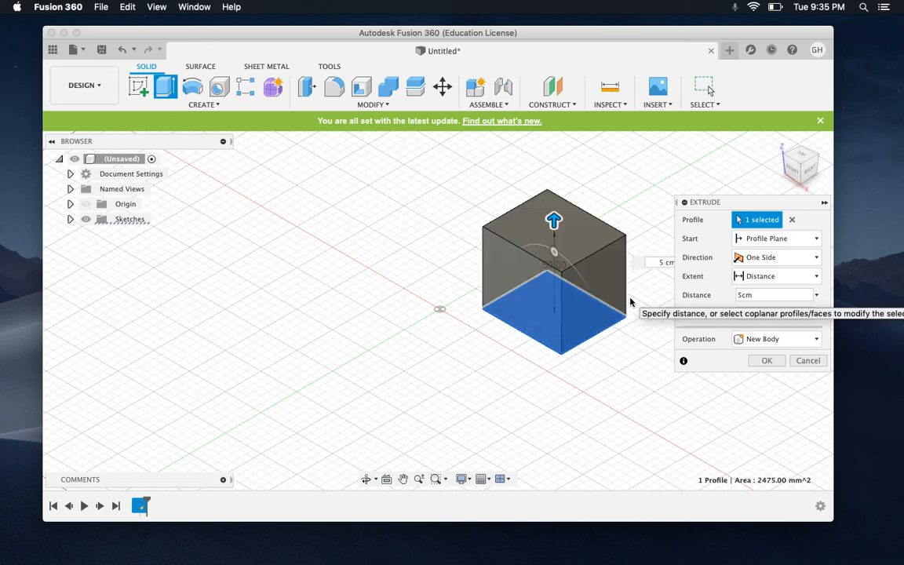
{"action": "scroll", "coordinate": [632, 399], "scroll_direction": "up", "scroll_amount": 3}
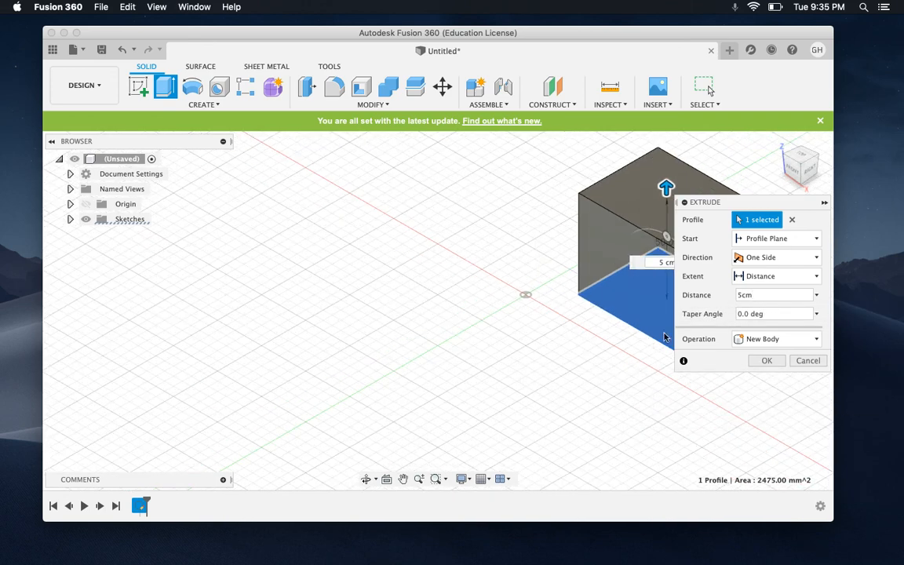
{"action": "left_click", "coordinate": [767, 360]}
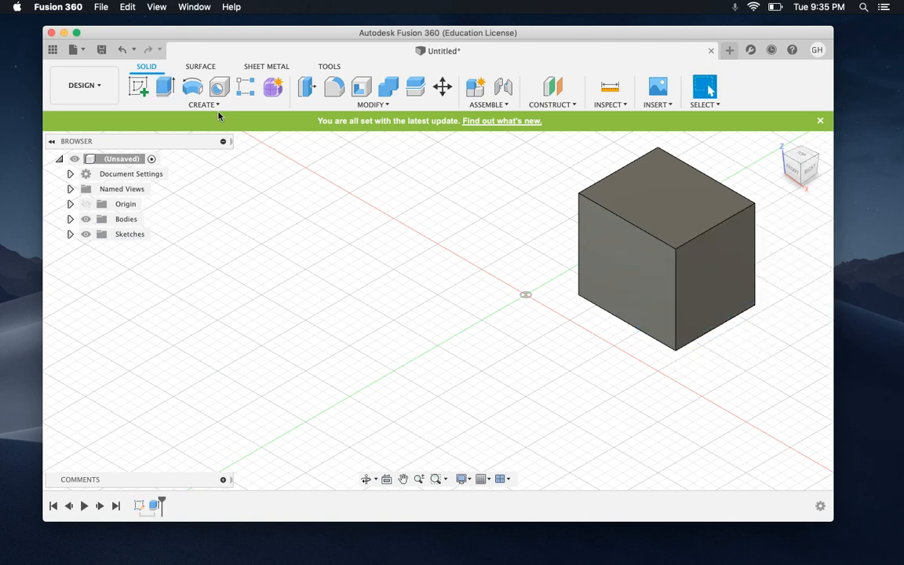
Step: Save the design as TestCube in Admin Project
{"action": "left_click", "coordinate": [102, 51]}
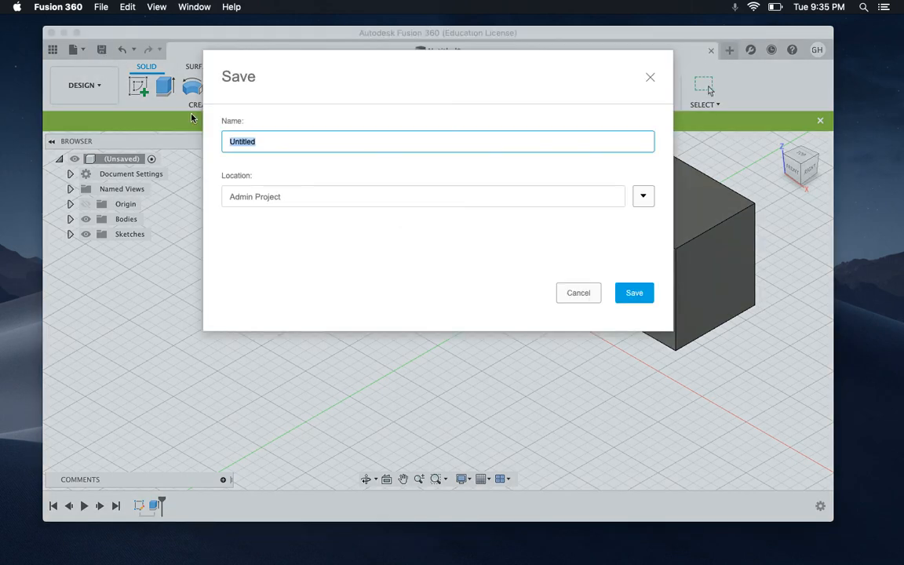
{"action": "type", "text": "Cube"}
{"action": "key", "text": "BackSpace"}
{"action": "key", "text": "BackSpace"}
{"action": "key", "text": "BackSpace"}
{"action": "key", "text": "BackSpace"}
{"action": "type", "text": "GT"}
{"action": "key", "text": "BackSpace"}
{"action": "key", "text": "BackSpace"}
{"action": "type", "text": "TestCube"}
{"action": "left_click", "coordinate": [636, 294]}
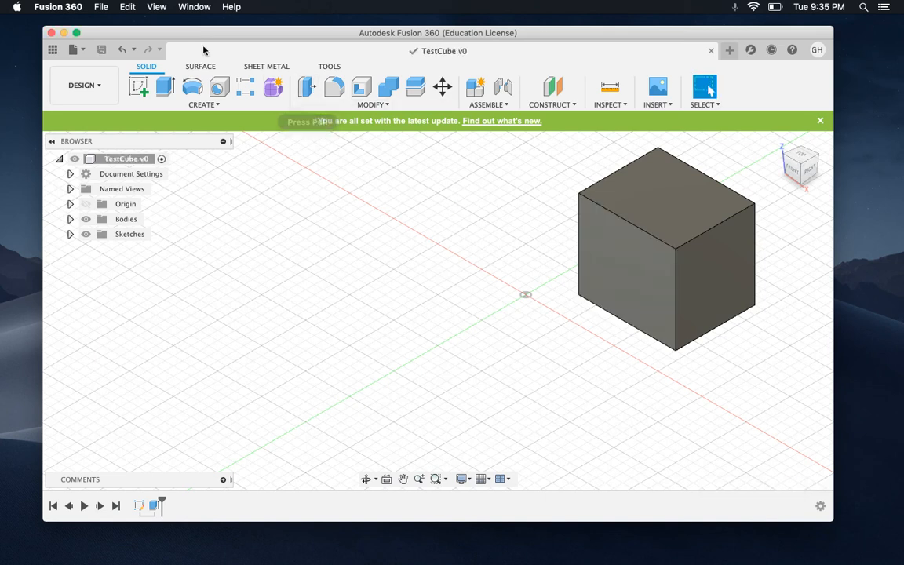
Step: Bring Fusion 360 to the front and quit it from the app menu
{"action": "left_click", "coordinate": [59, 18]}
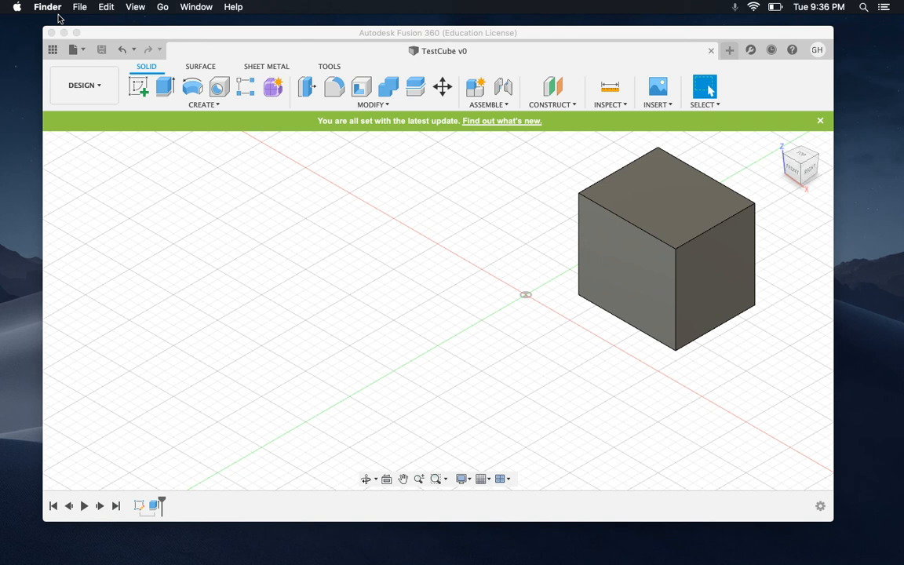
{"action": "left_click", "coordinate": [100, 34]}
{"action": "left_click", "coordinate": [69, 11]}
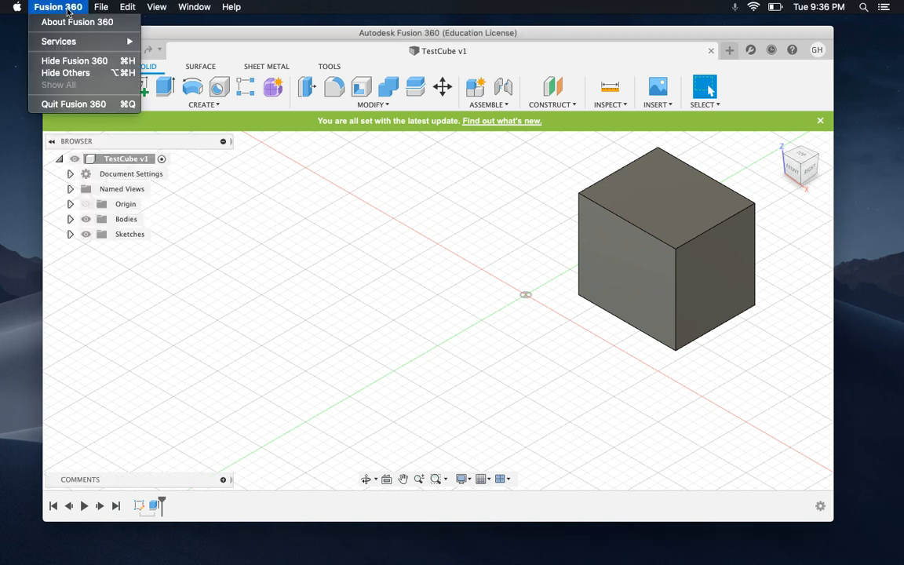
{"action": "left_click", "coordinate": [92, 105]}
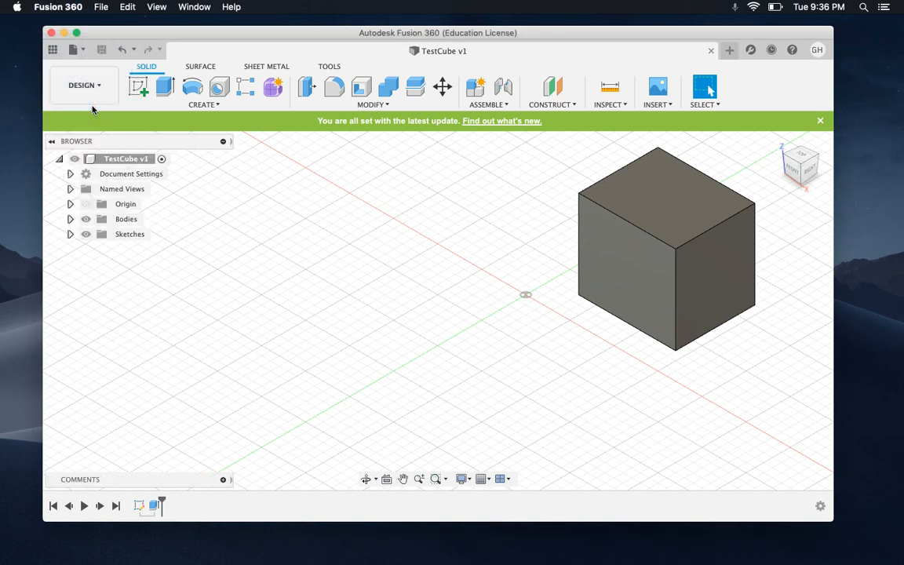